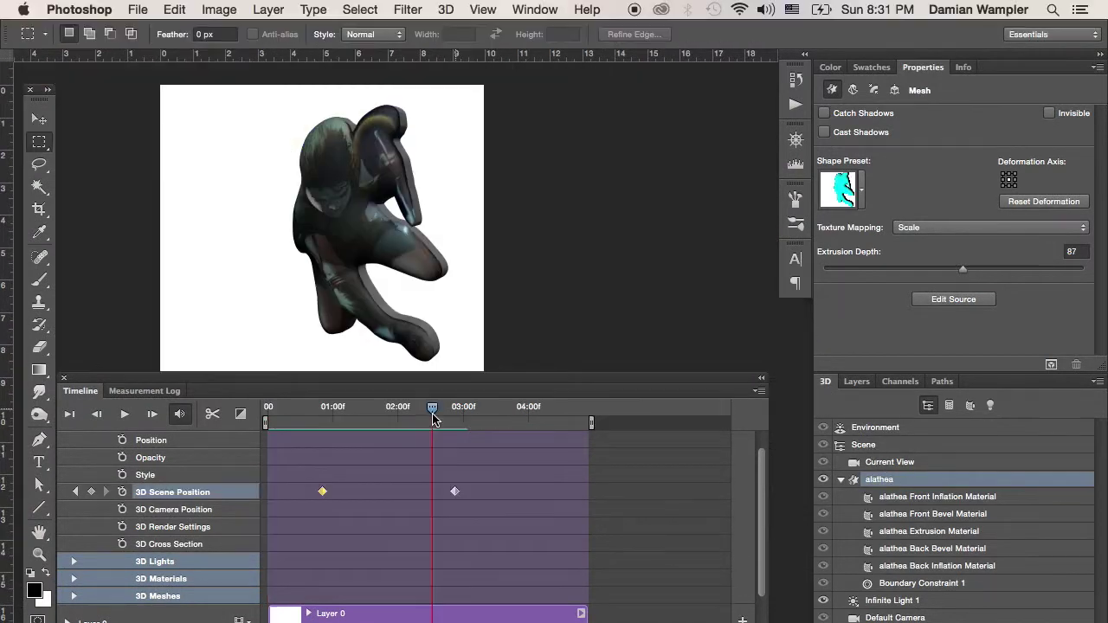
Scrub the timeline to preview the motion, then set the playhead to about 03:00f.
left_click_drag(433, 407, 407, 409)
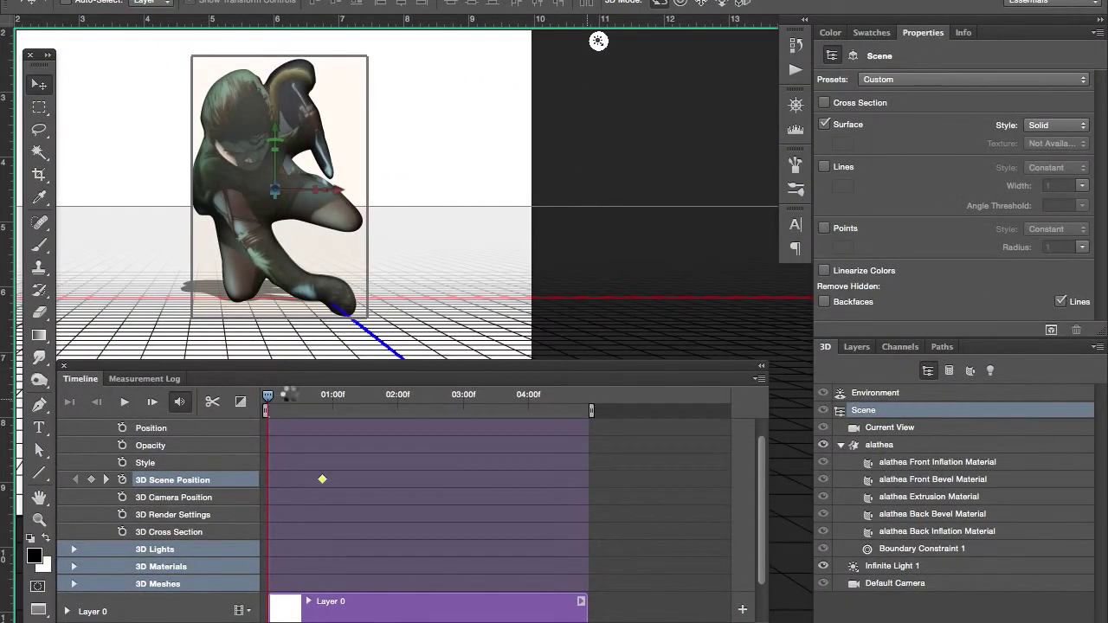
left_click(347, 395)
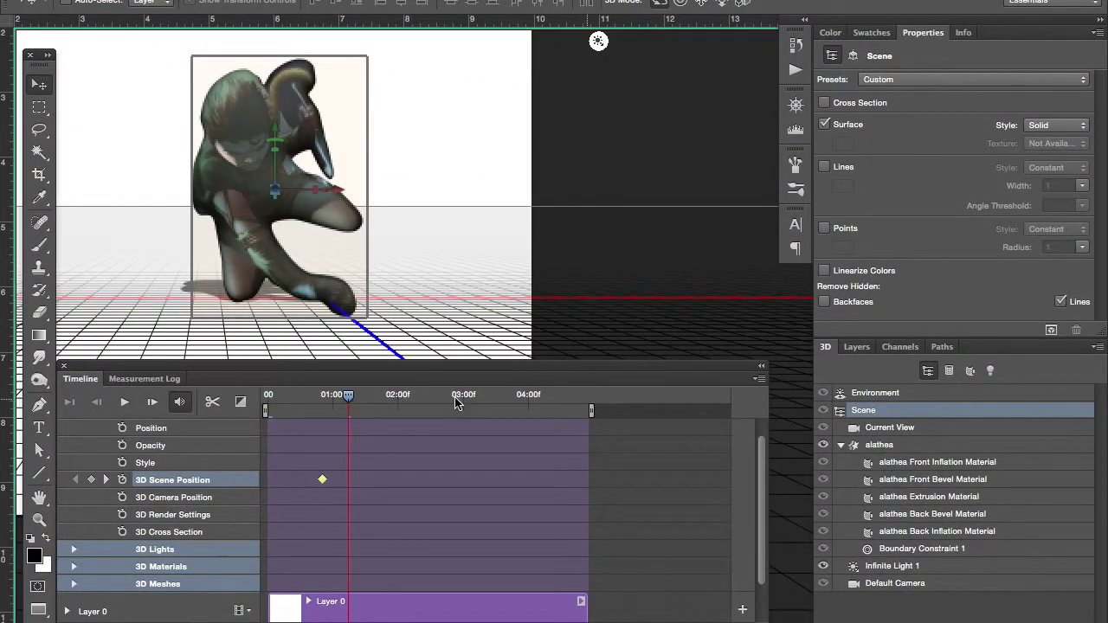
left_click(425, 396)
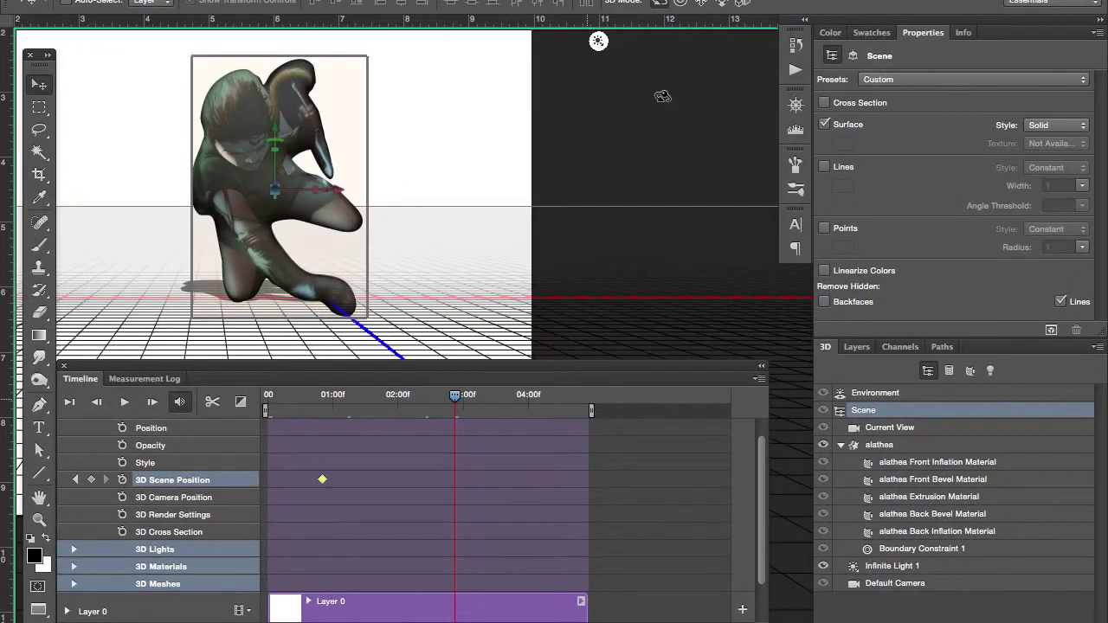
Rotate the figure and shift it left into a new pose, adding a 3D Scene Position keyframe.
left_click_drag(661, 98, 561, 134)
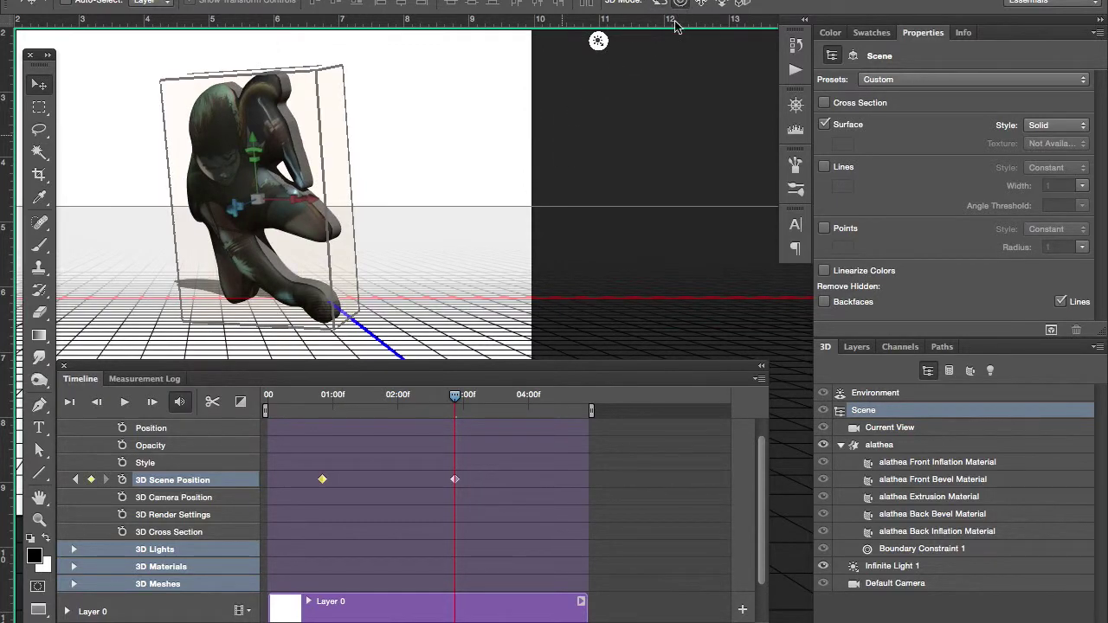
left_click_drag(667, 178, 658, 142)
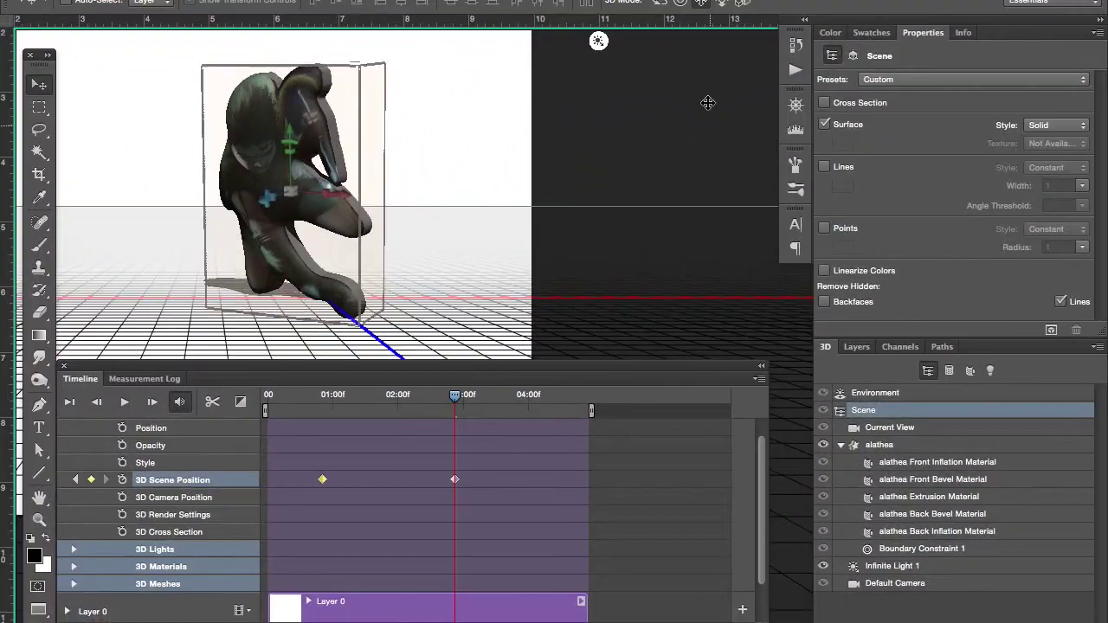
left_click_drag(708, 103, 650, 249)
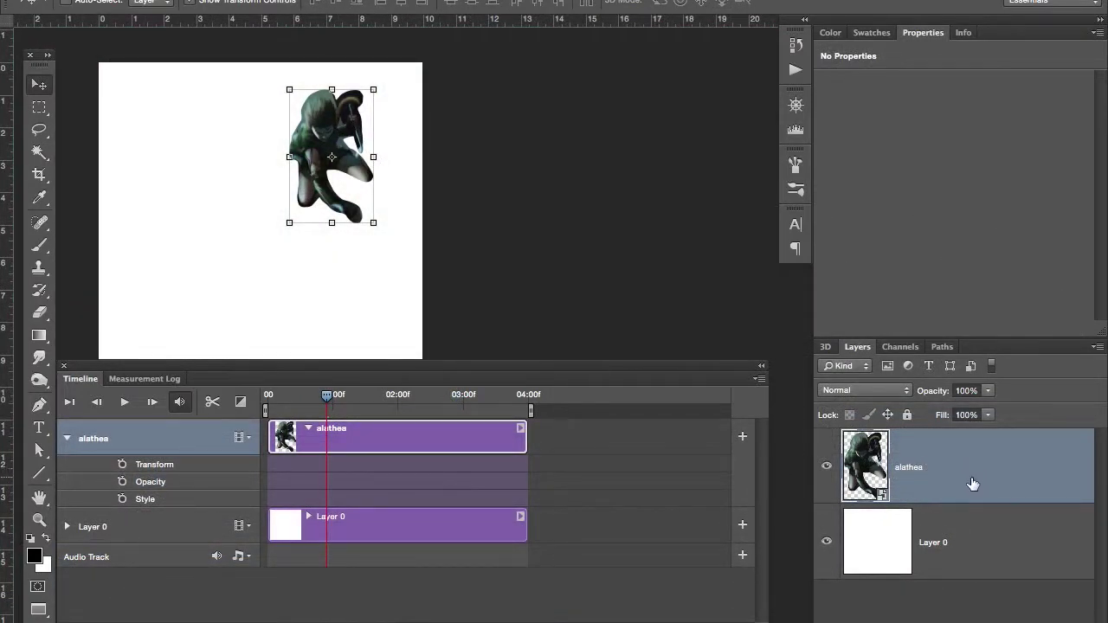
Rasterize the alathea layer from its Layers panel context menu.
right_click(972, 484)
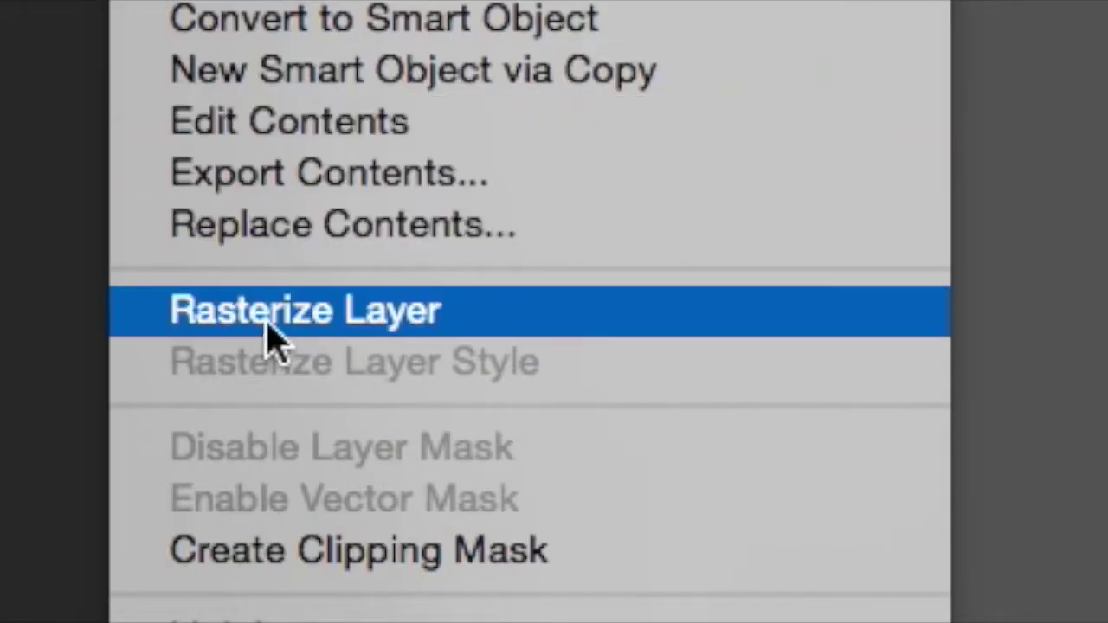
left_click(361, 325)
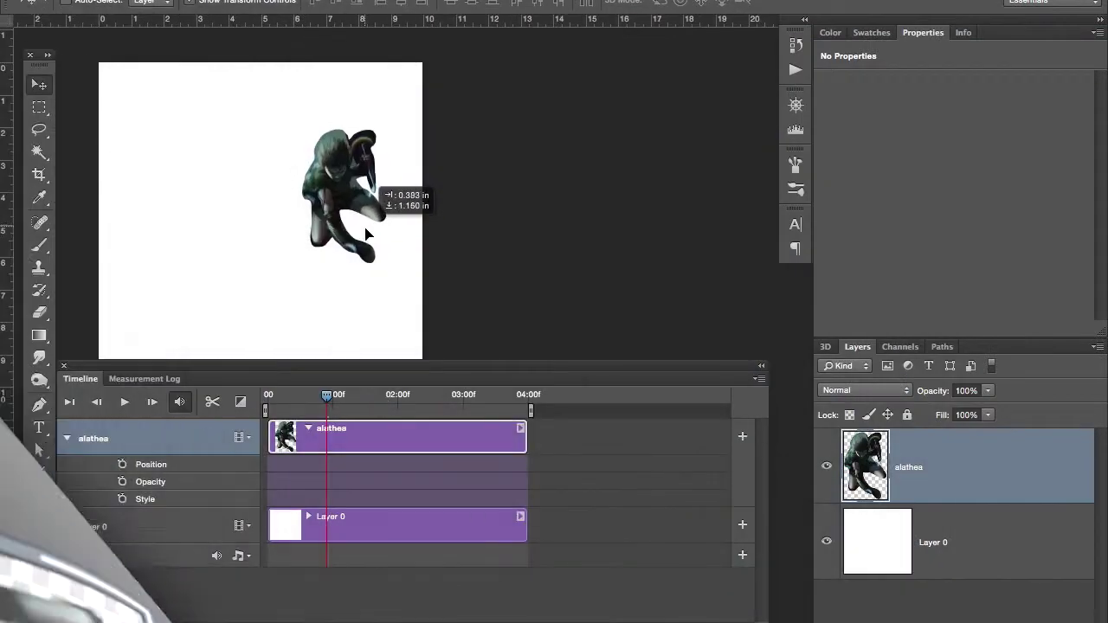
Shift the alathea figure left, then create a 3D Extrusion from the selected layer.
left_click_drag(378, 184, 346, 186)
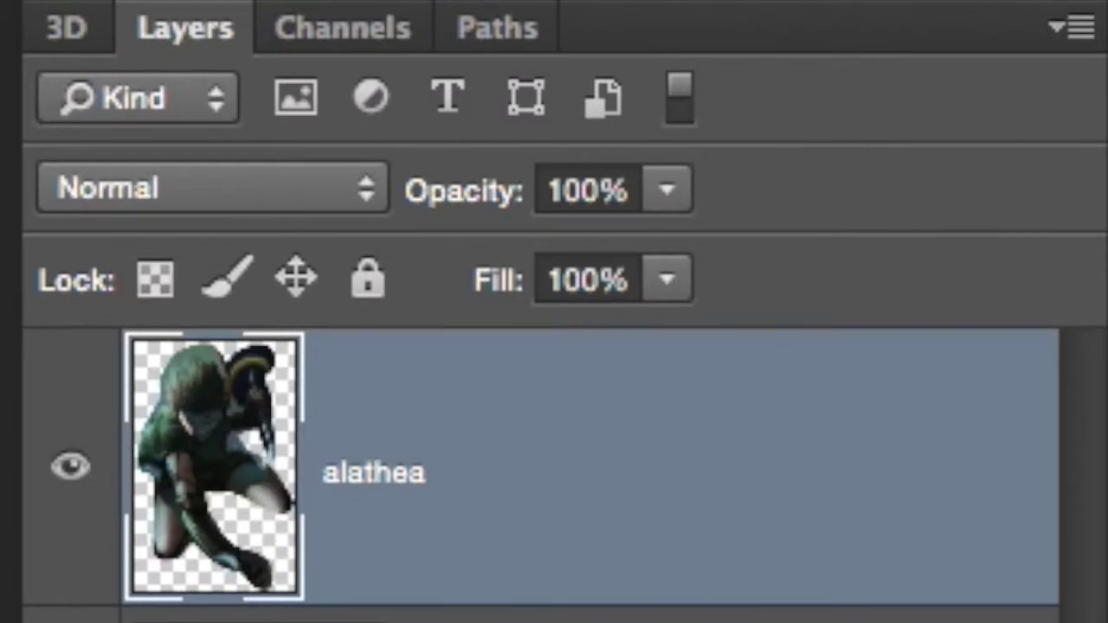
left_click(66, 27)
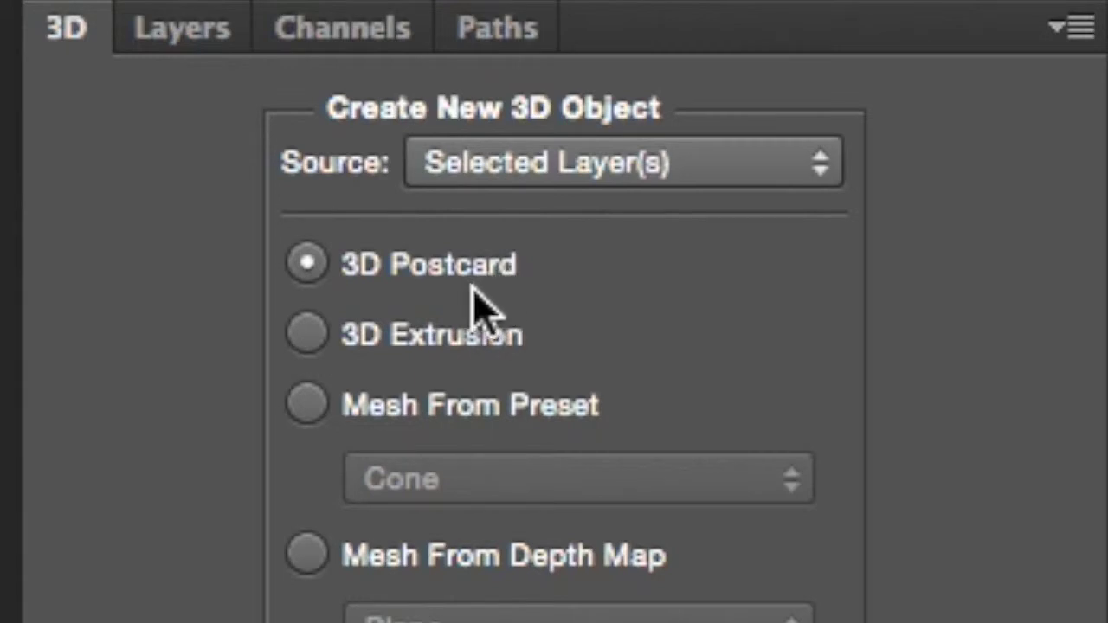
left_click(313, 340)
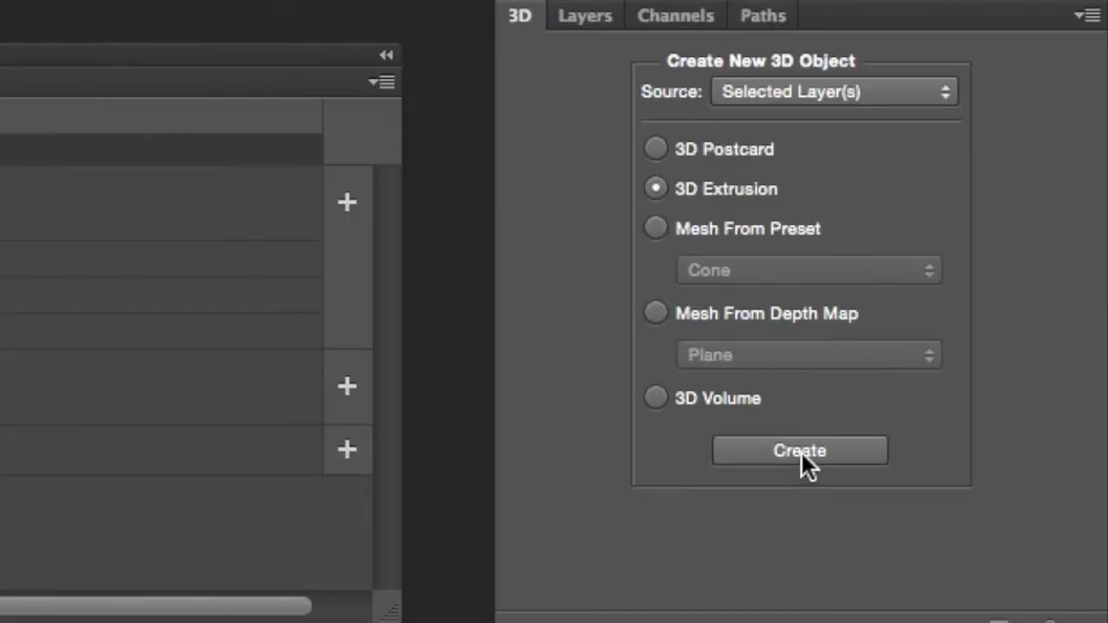
left_click(801, 451)
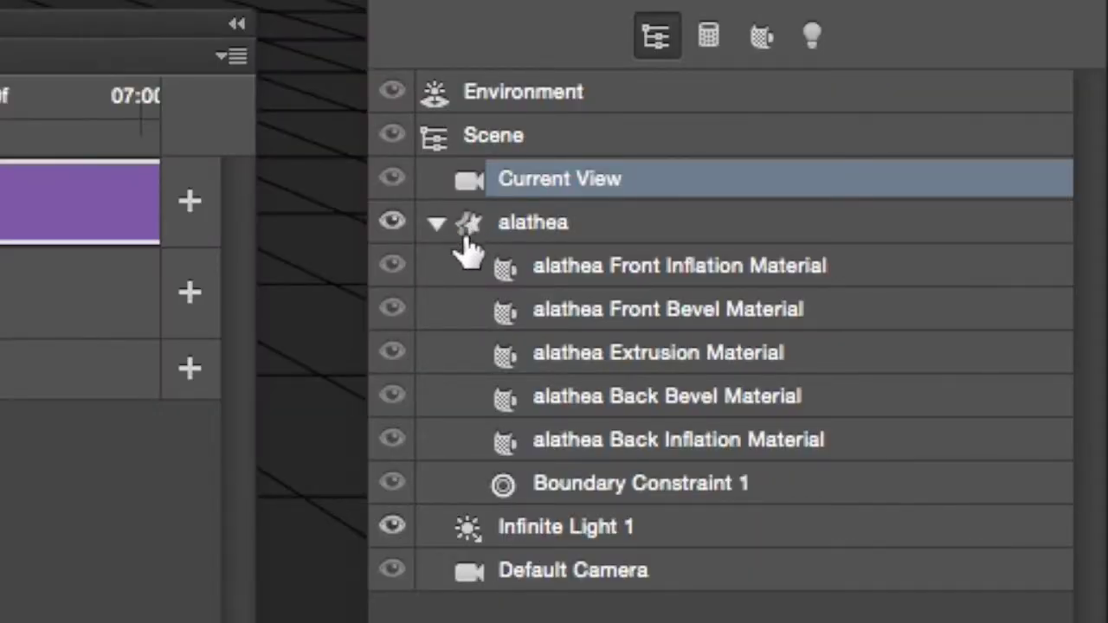
Select the alathea mesh row in the 3D panel to show its Mesh properties.
left_click(530, 232)
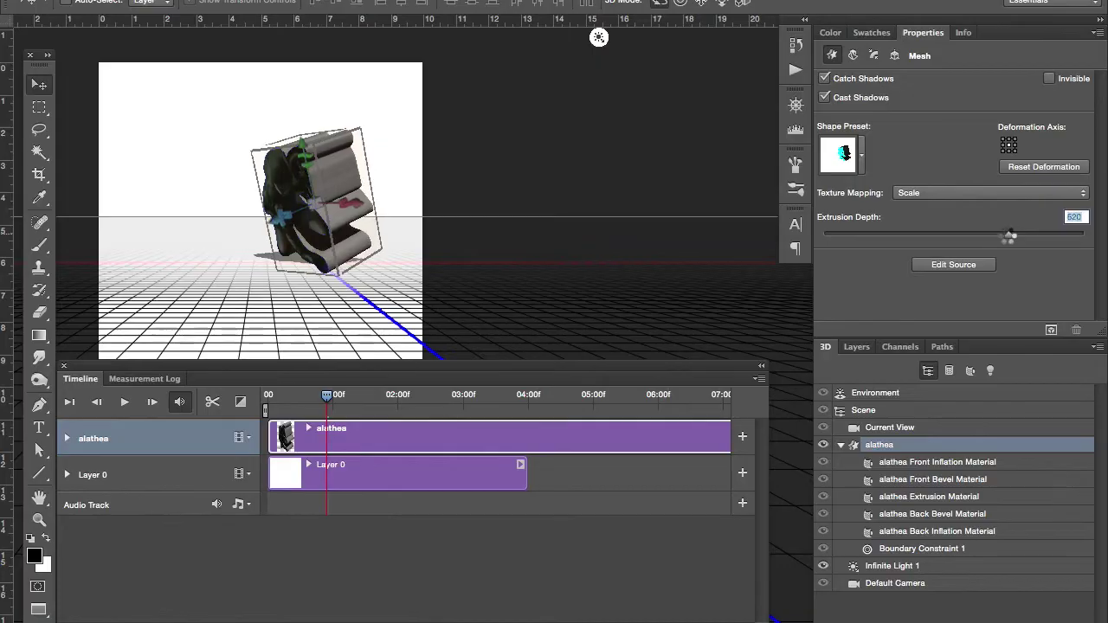
Apply a bevelled Shape Preset to the extrusion and set Extrusion Depth to 87.
left_click_drag(985, 241, 963, 239)
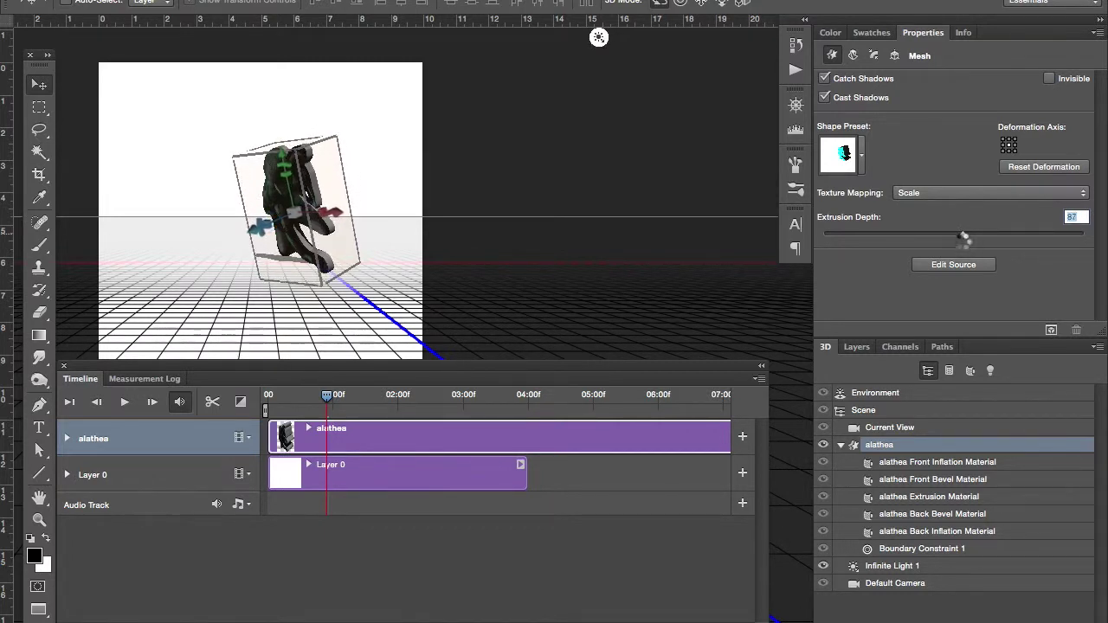
left_click(861, 156)
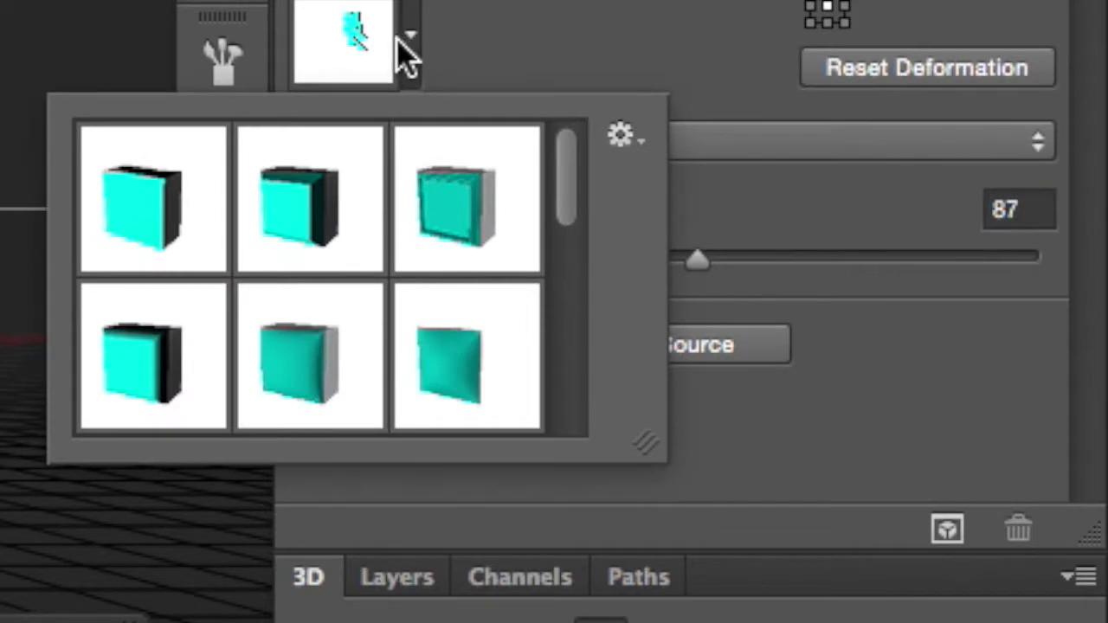
left_click(302, 374)
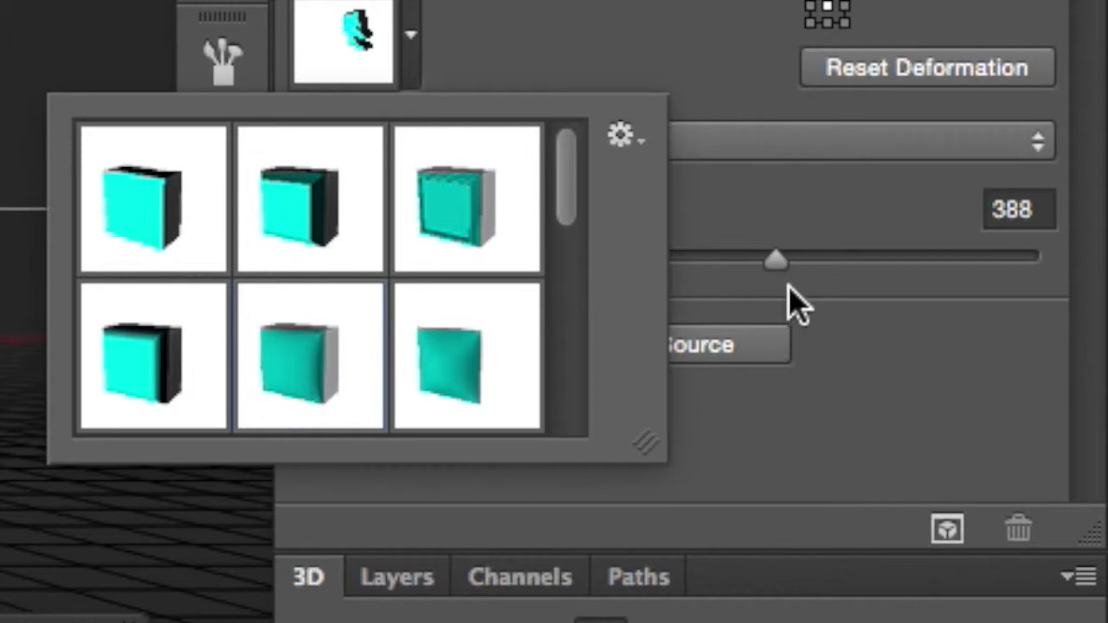
left_click_drag(774, 264, 770, 263)
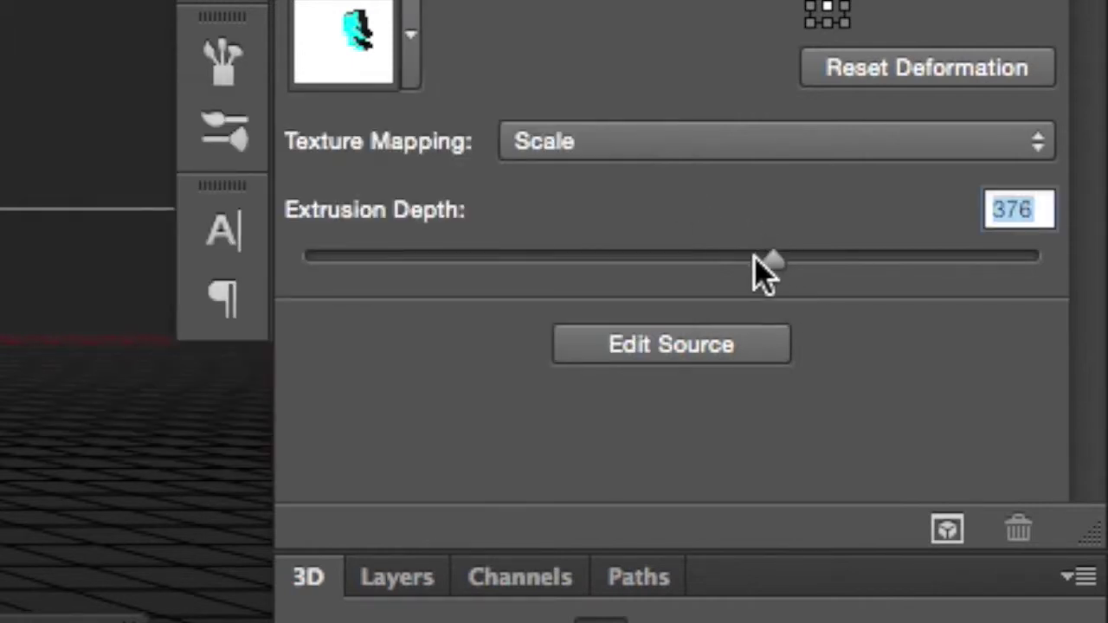
left_click_drag(661, 263, 699, 261)
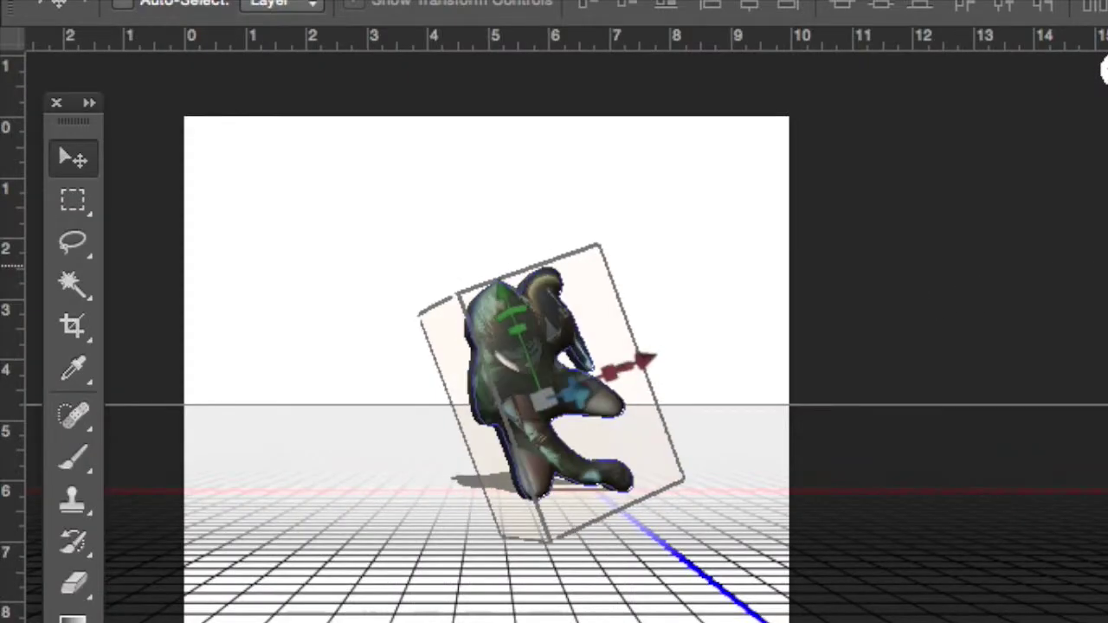
Orbit and zoom the view to inspect the thinner bevelled figure.
left_click_drag(1103, 69, 1004, 320)
key("super+plus")
key("super+plus")
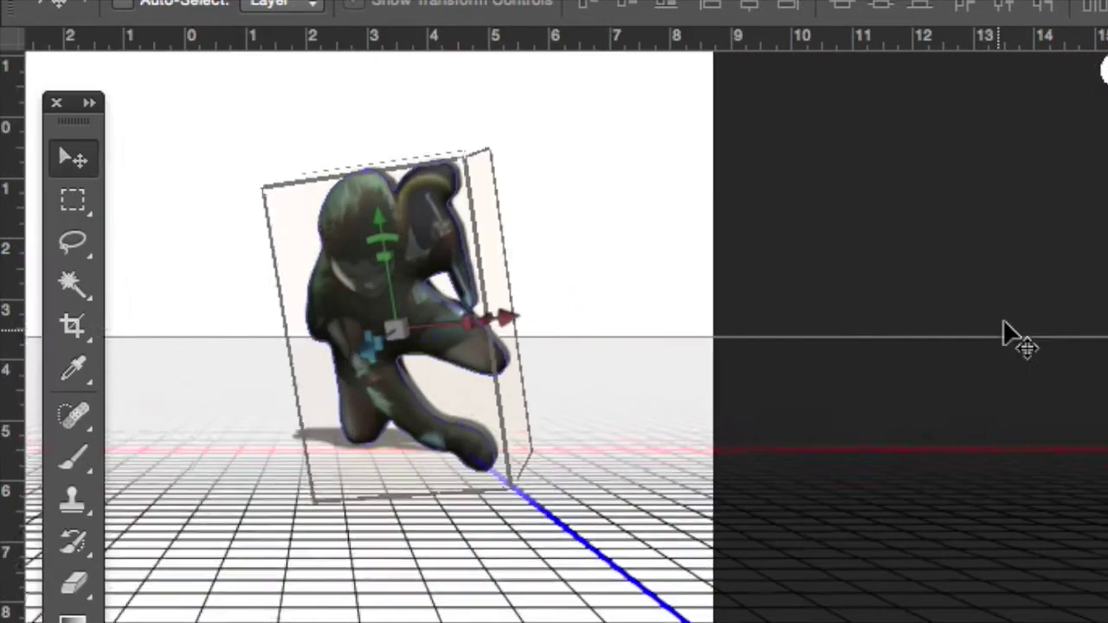
key("super+minus")
key("super+minus")
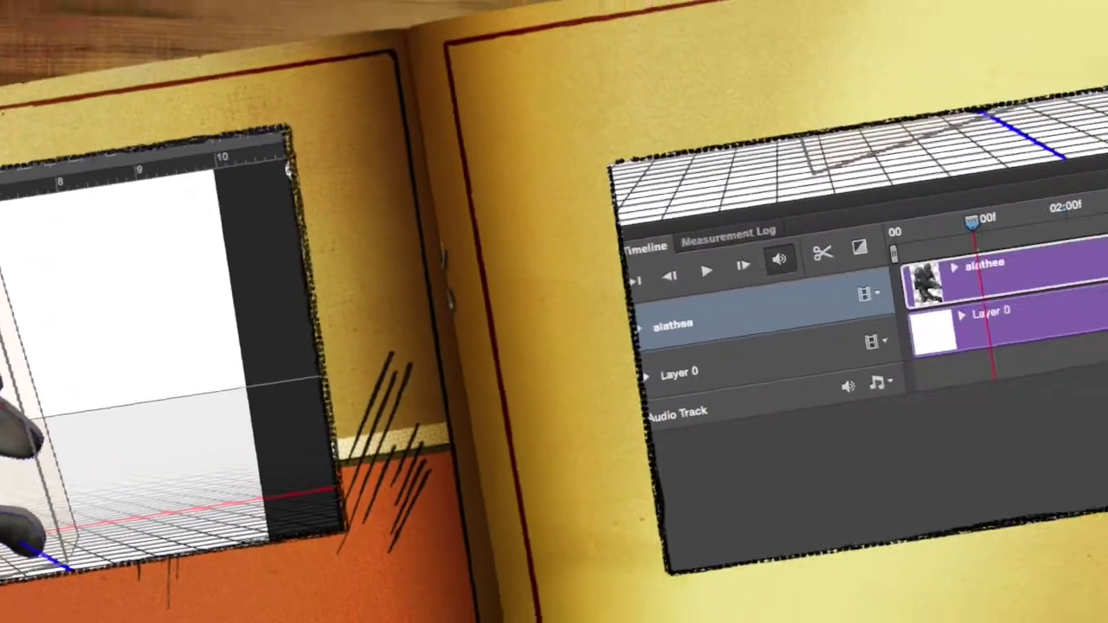
Set the timeline work area to end at 05:00f.
scroll(1039, 403, "right", 10)
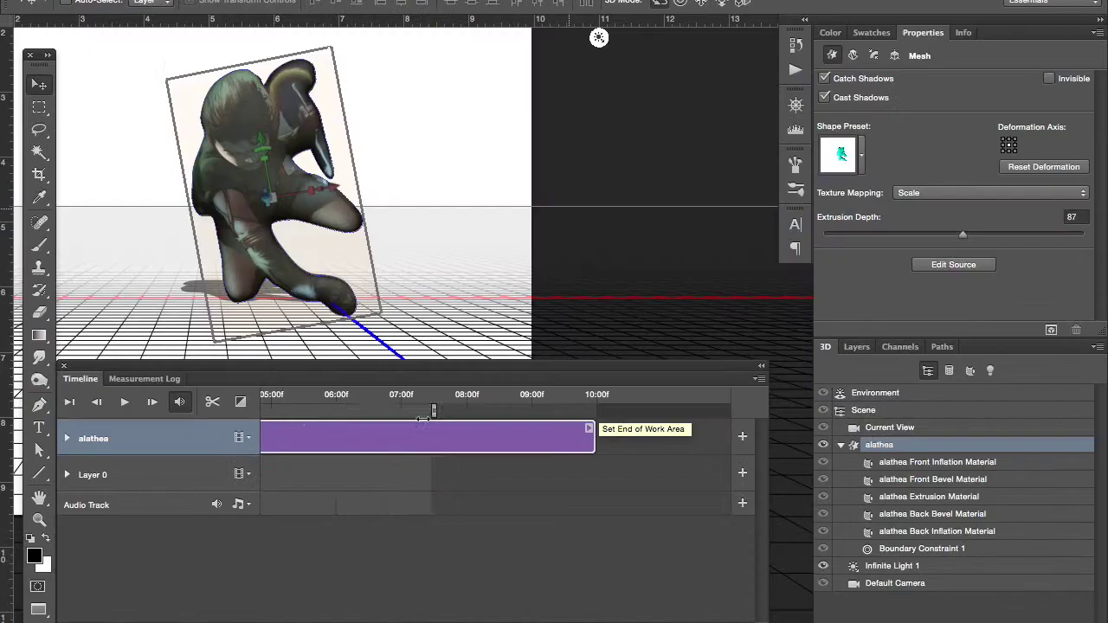
left_click_drag(1072, 200, 407, 228)
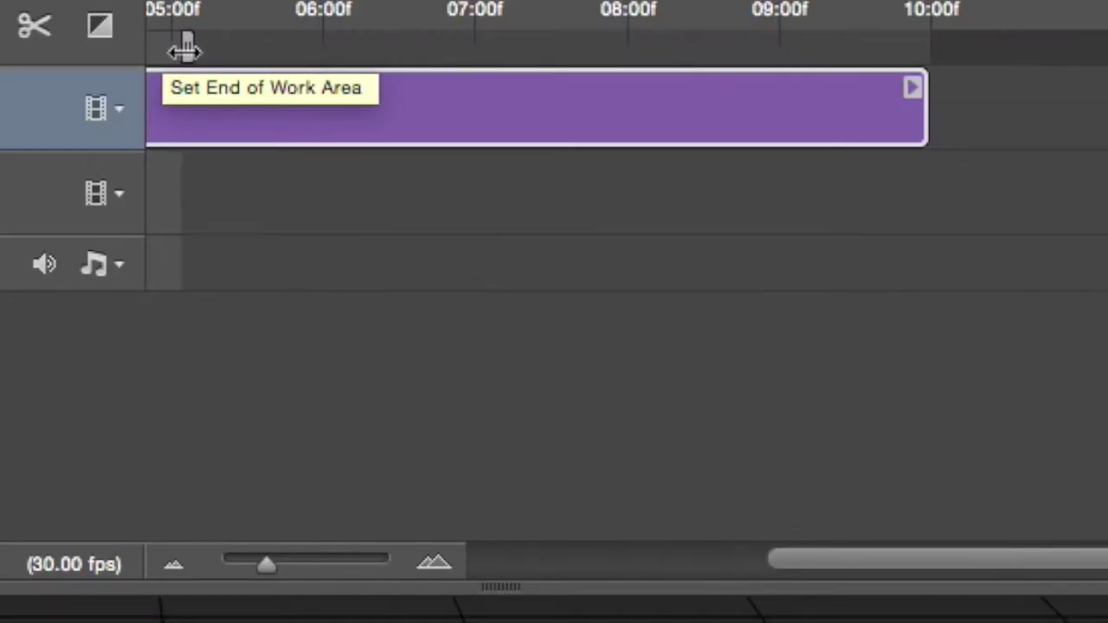
left_click_drag(194, 50, 167, 49)
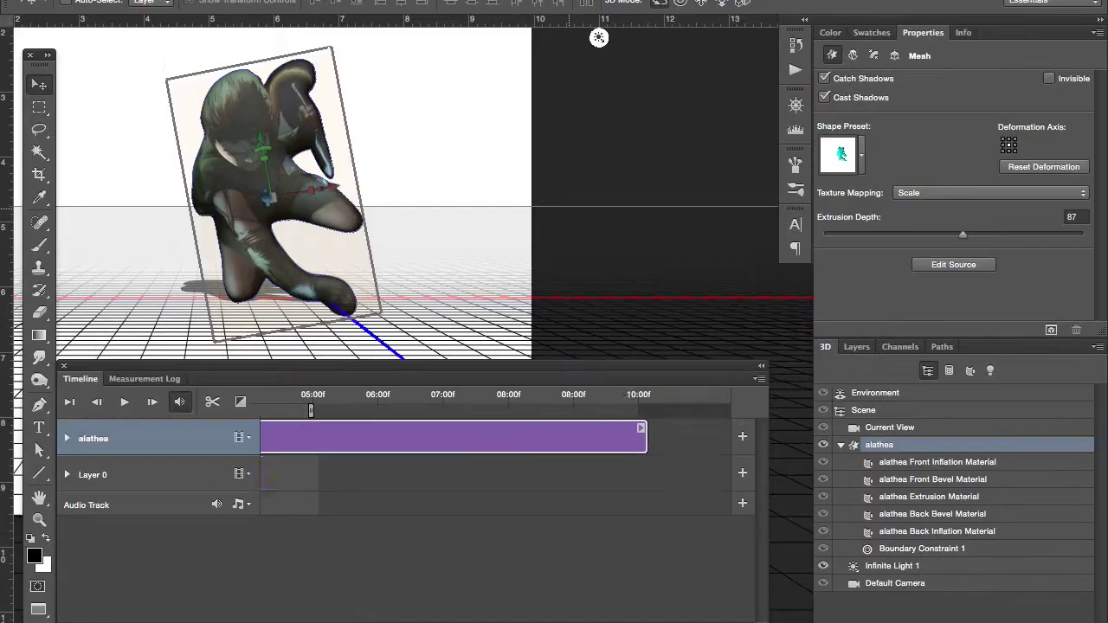
Shorten the alathea clip and extend the Layer 0 clip to about 04:28 so they end together.
scroll(755, 234, "left", 2)
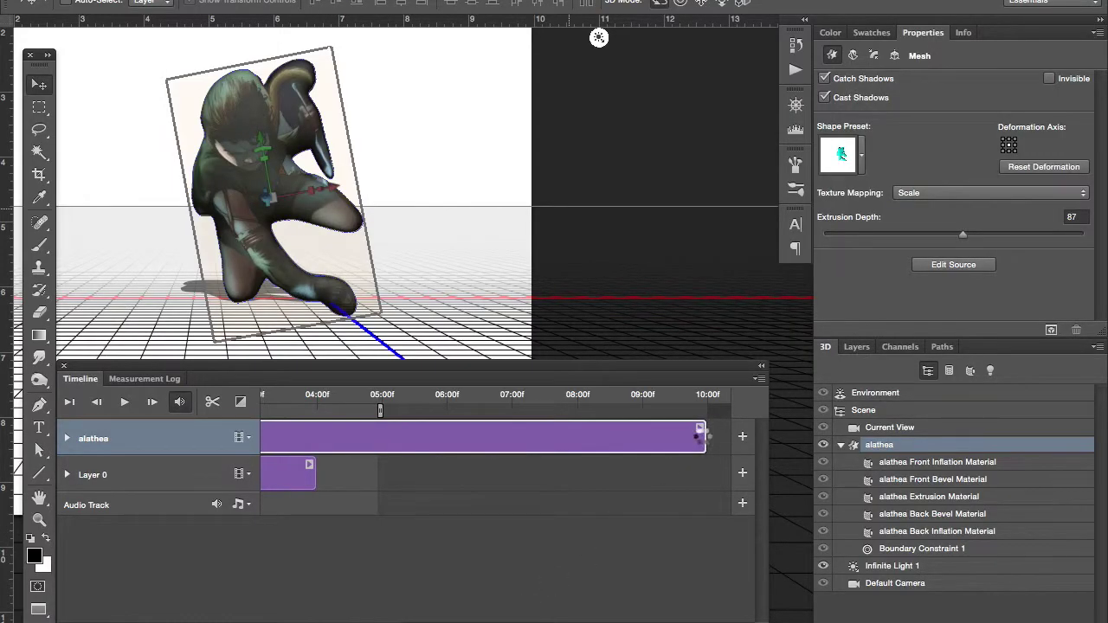
left_click_drag(700, 436, 688, 441)
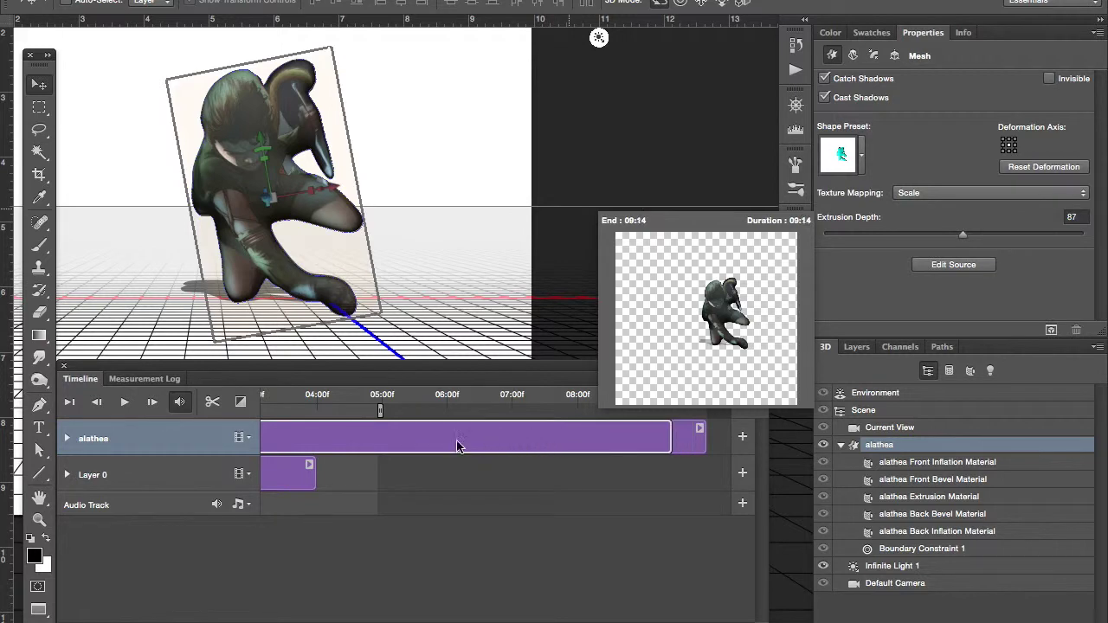
left_click_drag(458, 445, 379, 436)
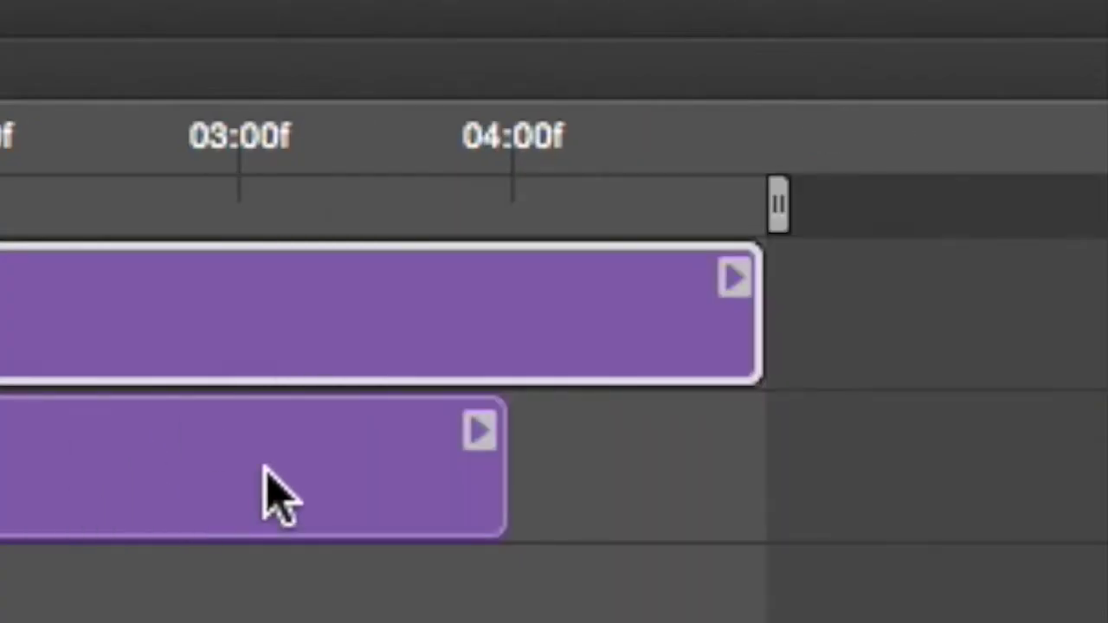
left_click_drag(505, 477, 739, 465)
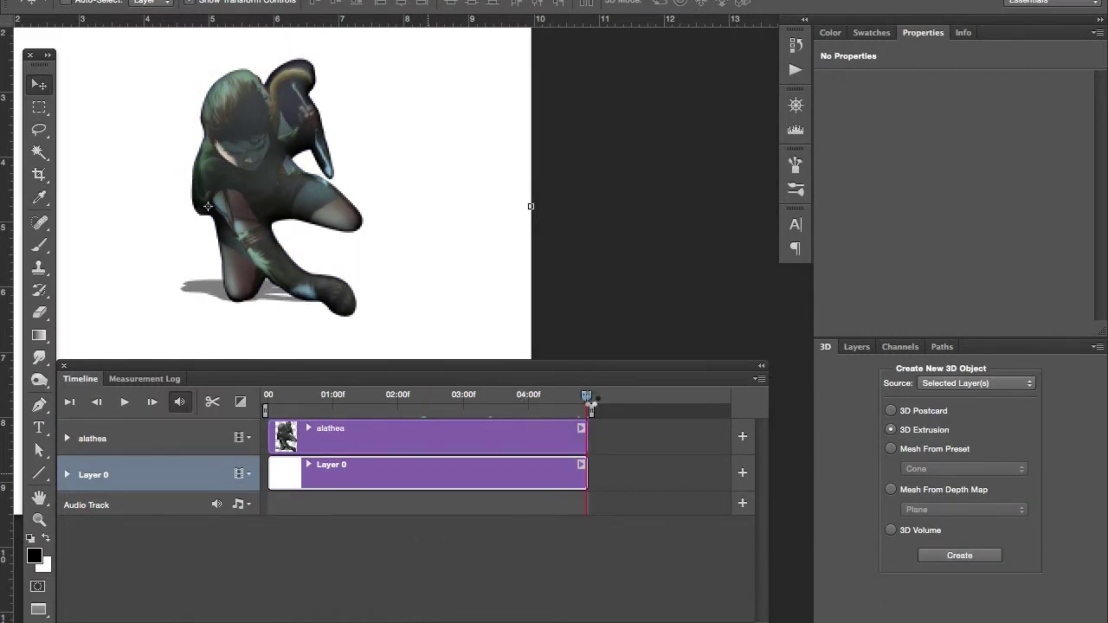
Add a new Layer 1, align its clip to the start, delete it, and return the playhead to 0.
left_click(856, 346)
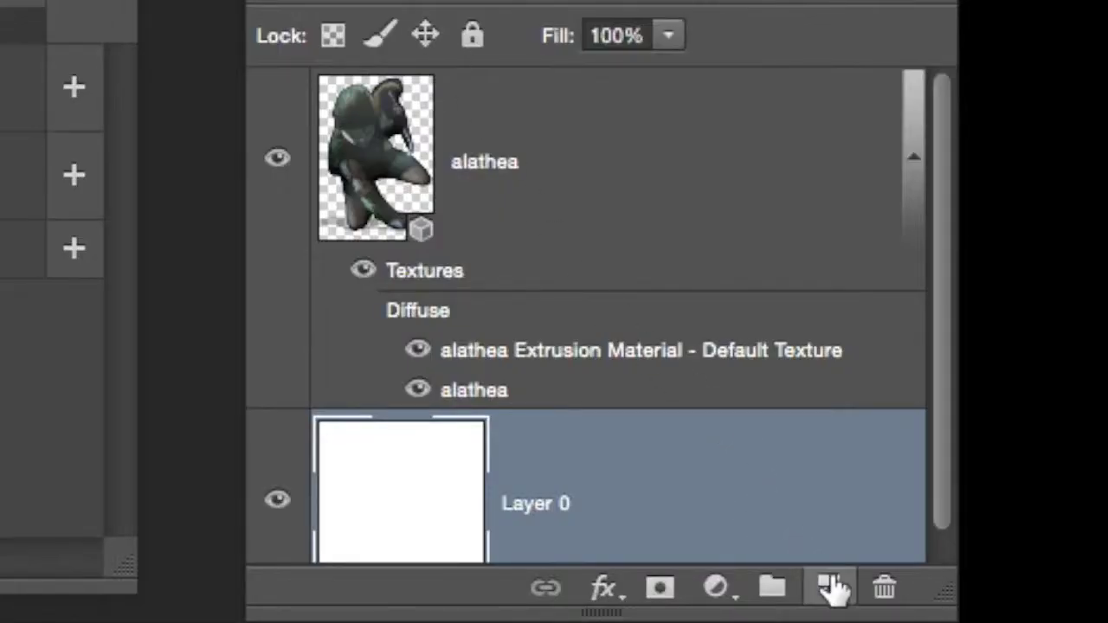
left_click(828, 588)
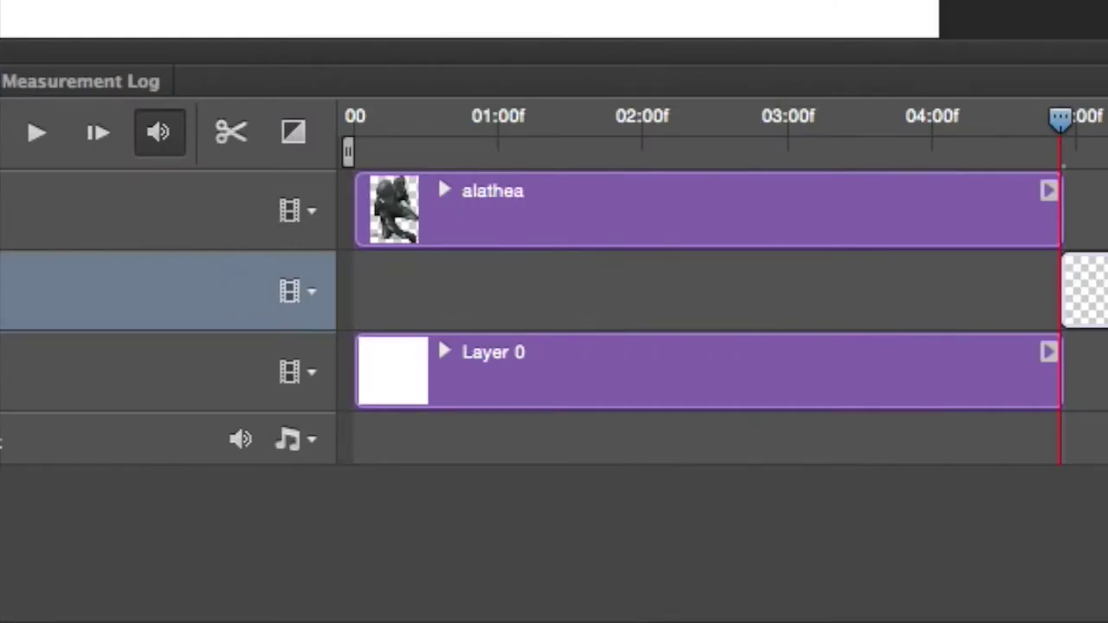
left_click_drag(1082, 289, 508, 289)
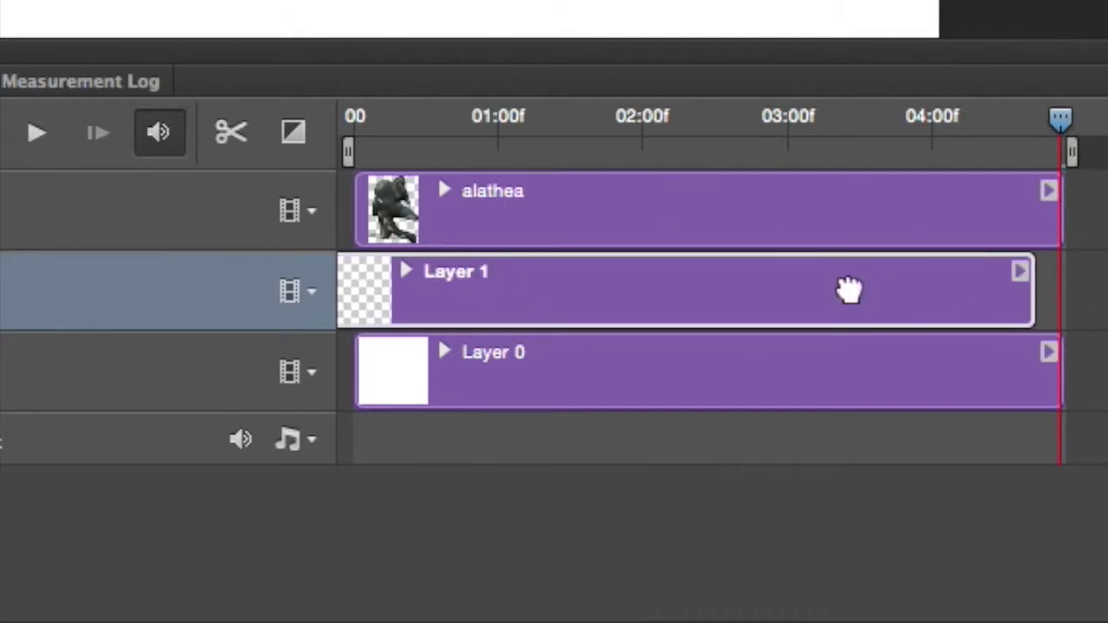
left_click_drag(848, 290, 851, 290)
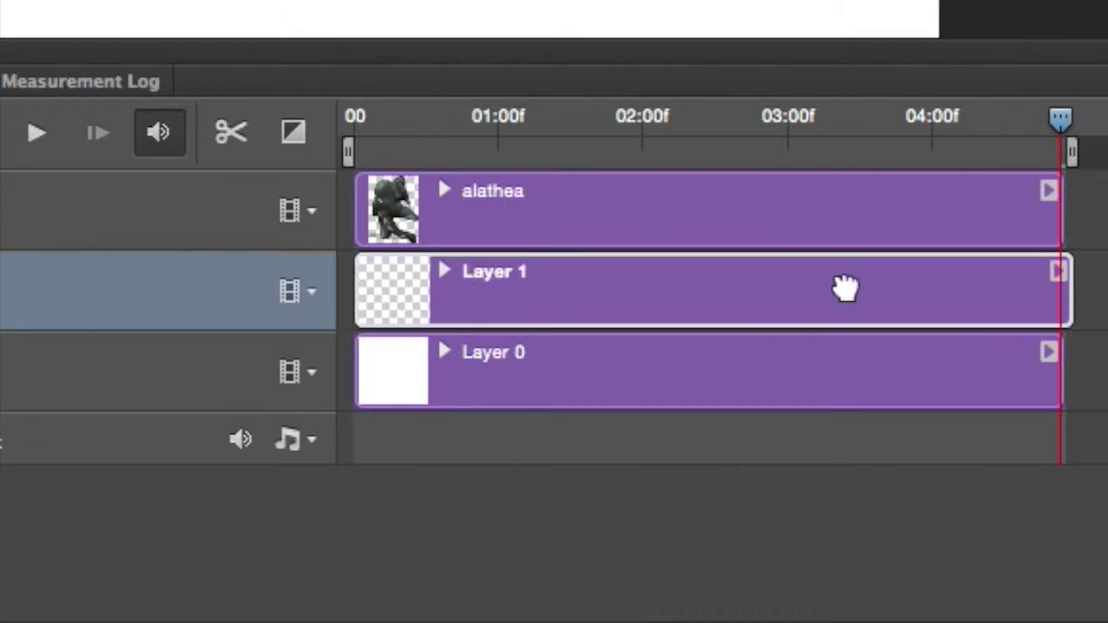
key("Delete")
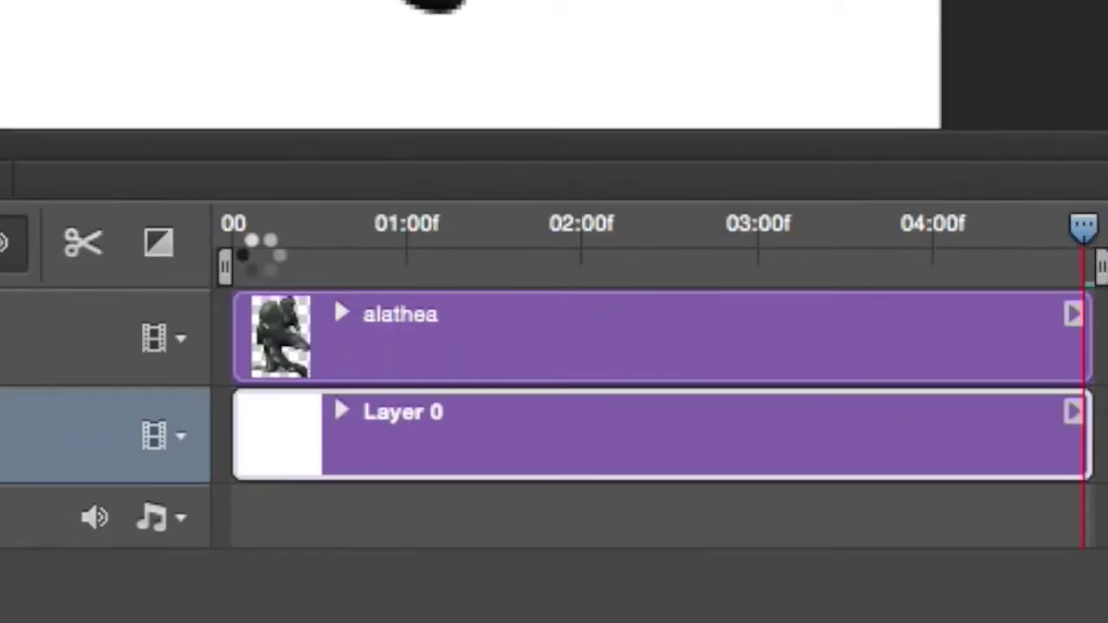
left_click_drag(272, 247, 244, 251)
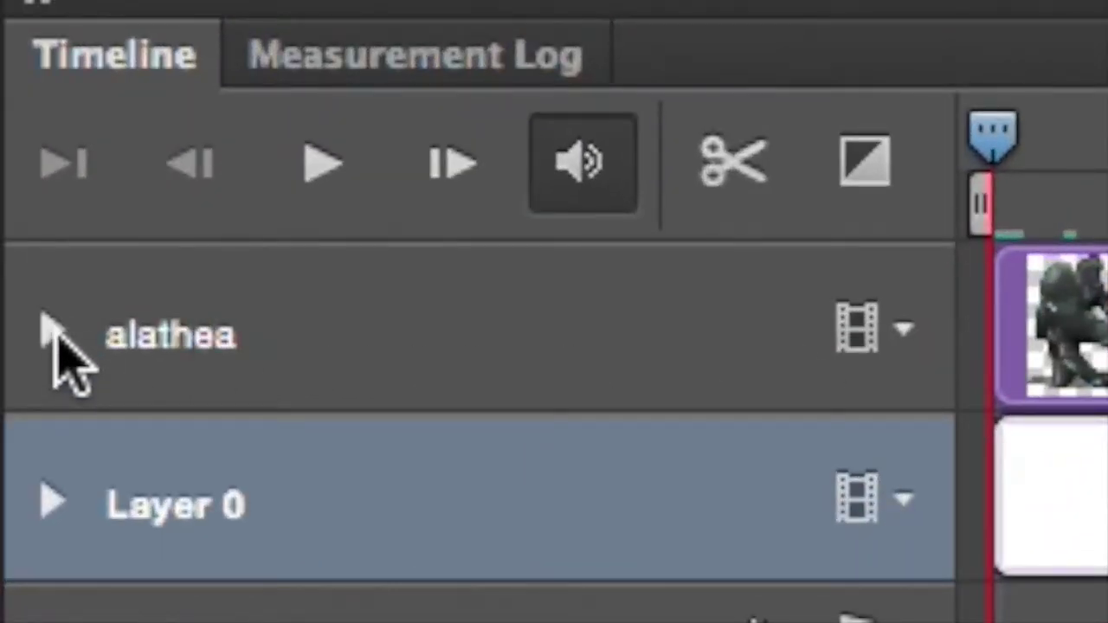
Expand the alathea track's property rows and uncheck Cast Shadows for the figure.
left_click(51, 333)
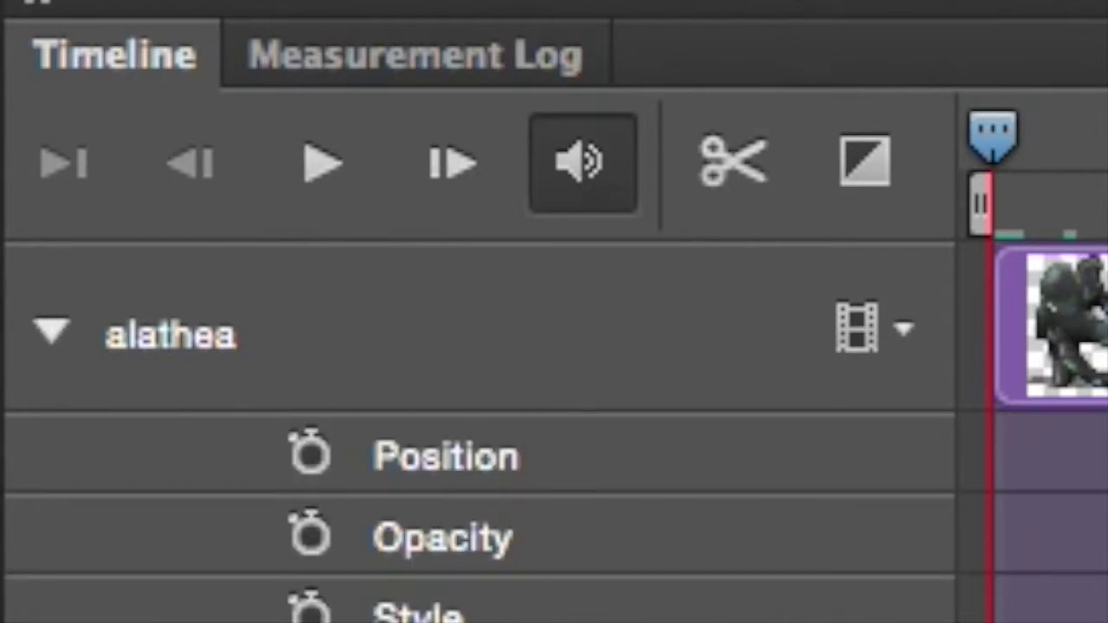
scroll(476, 432, "down", 2)
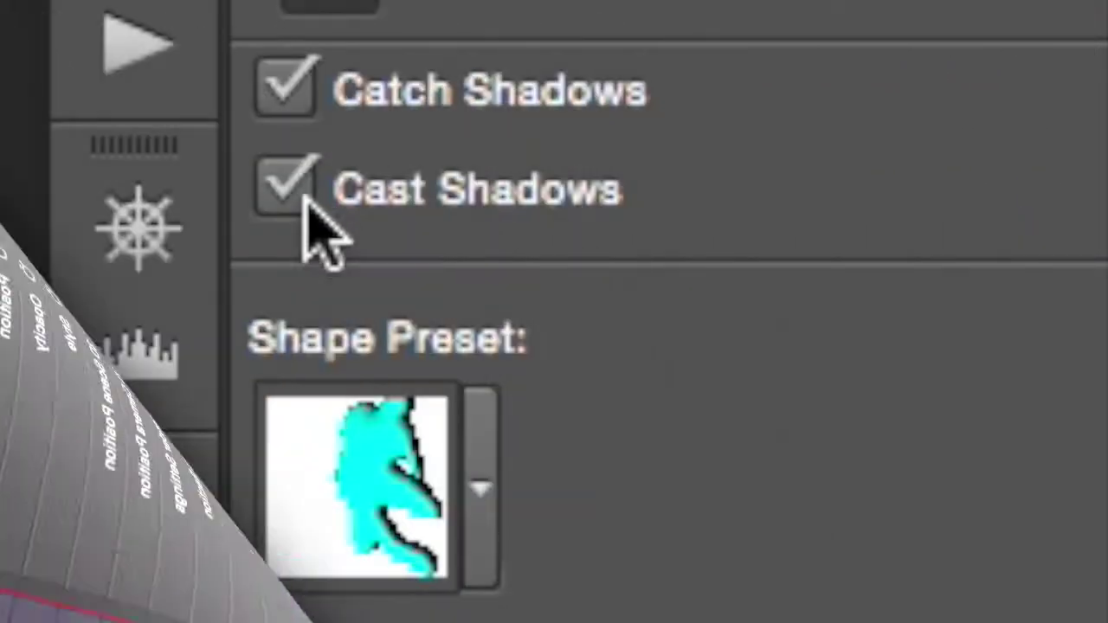
left_click(284, 199)
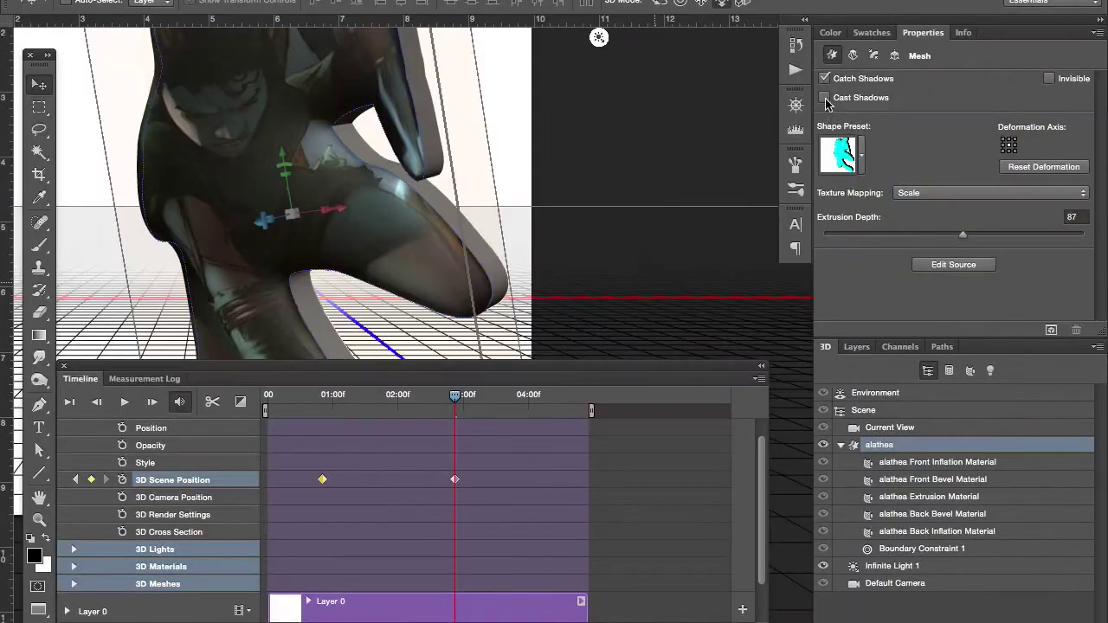
Toggle the figure's Cast Shadows setting and drag the Timeline panel's top edge upward.
left_click(824, 98)
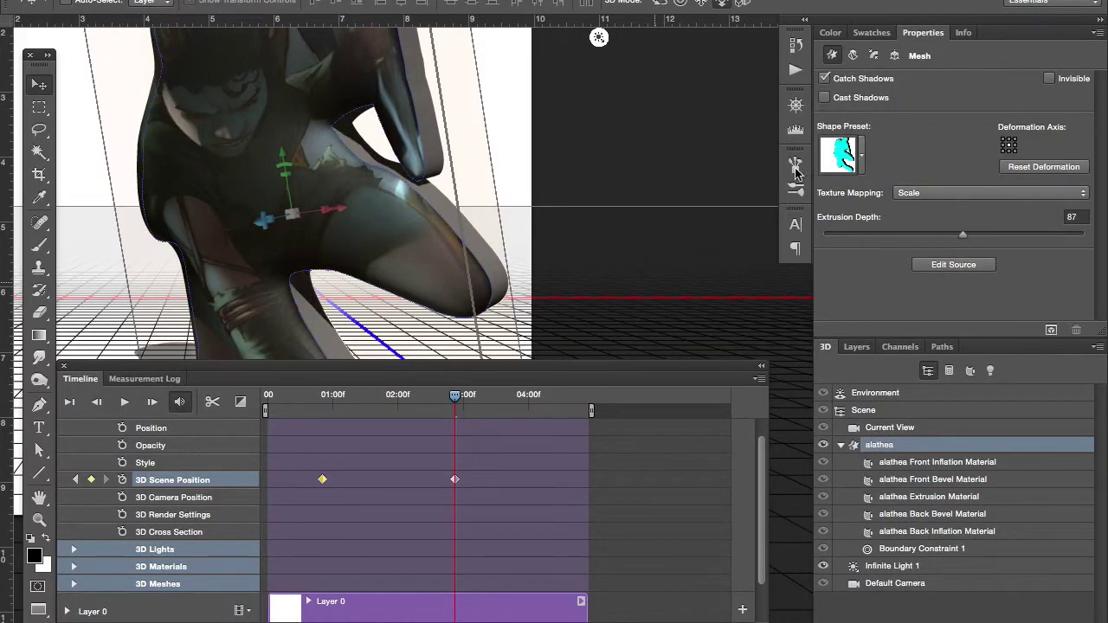
left_click(824, 98)
left_click(824, 97)
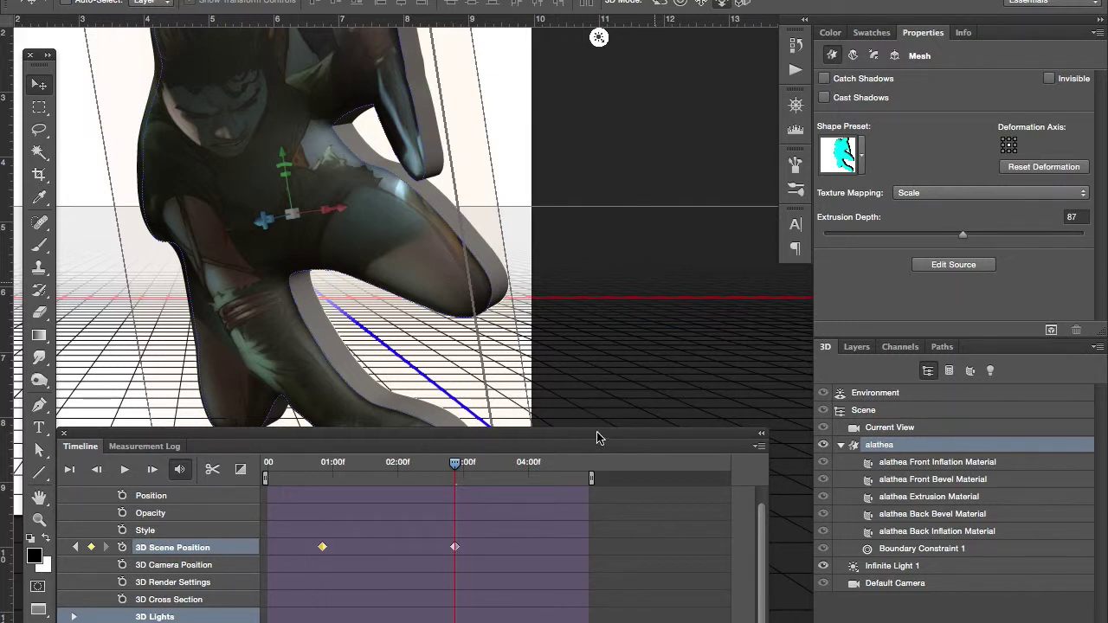
left_click_drag(596, 438, 596, 337)
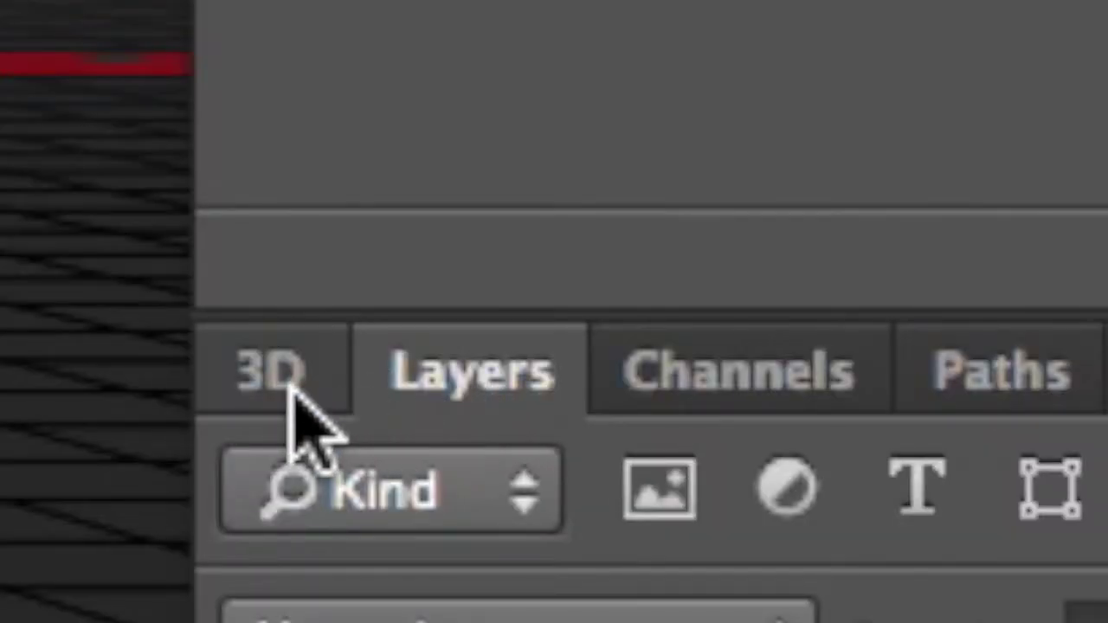
In the 3D panel, select Current View, then alathea, ending with Scene selected.
left_click(827, 349)
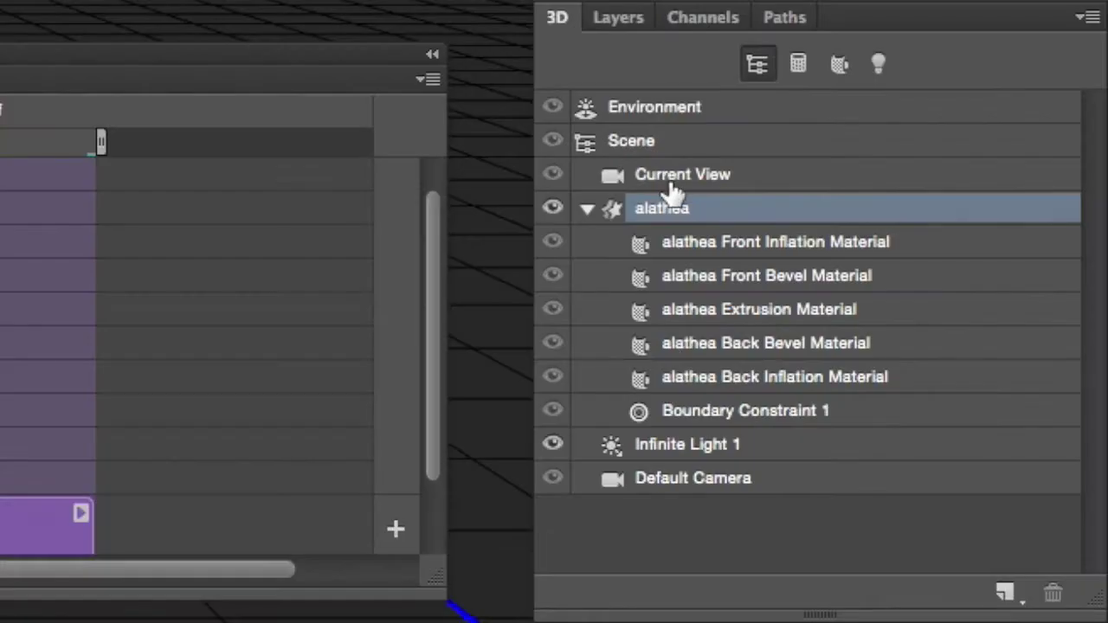
left_click(672, 182)
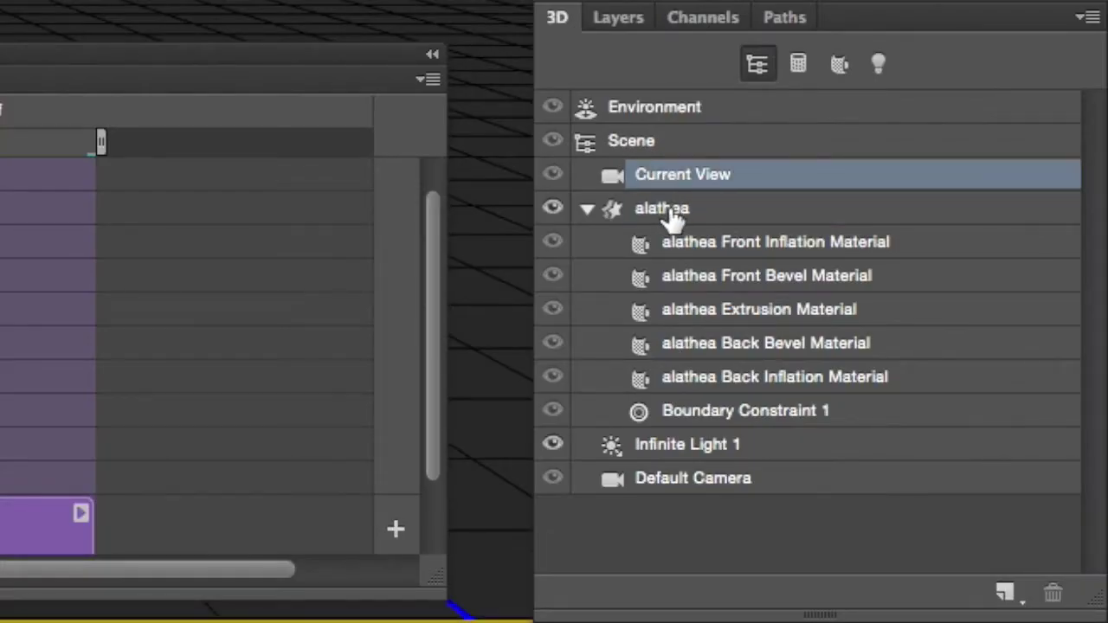
left_click(672, 216)
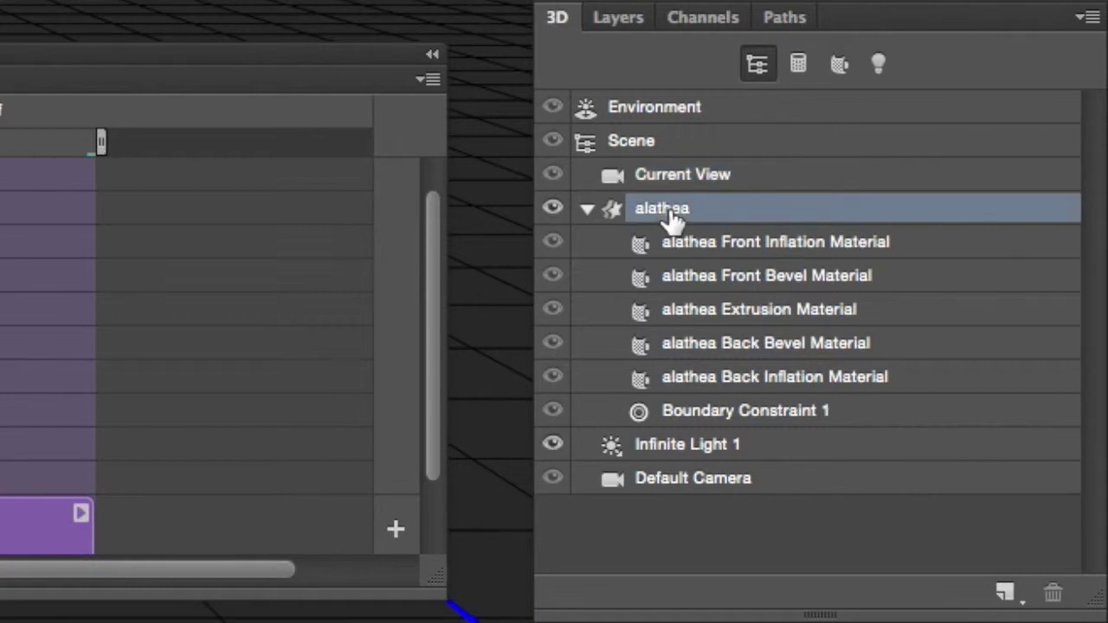
left_click(654, 156)
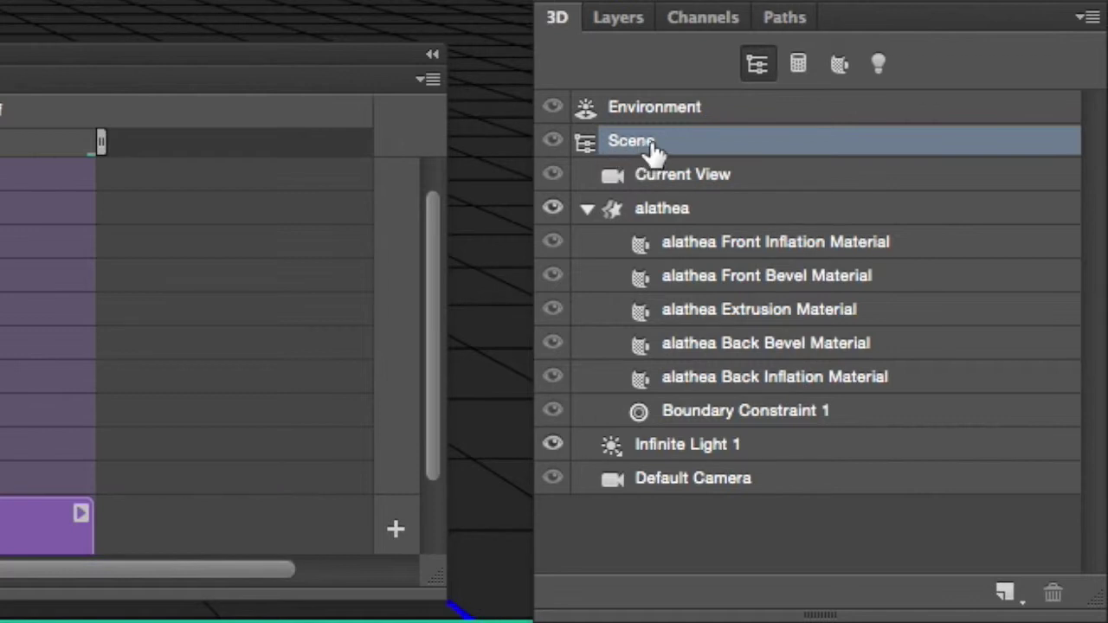
left_click(677, 218)
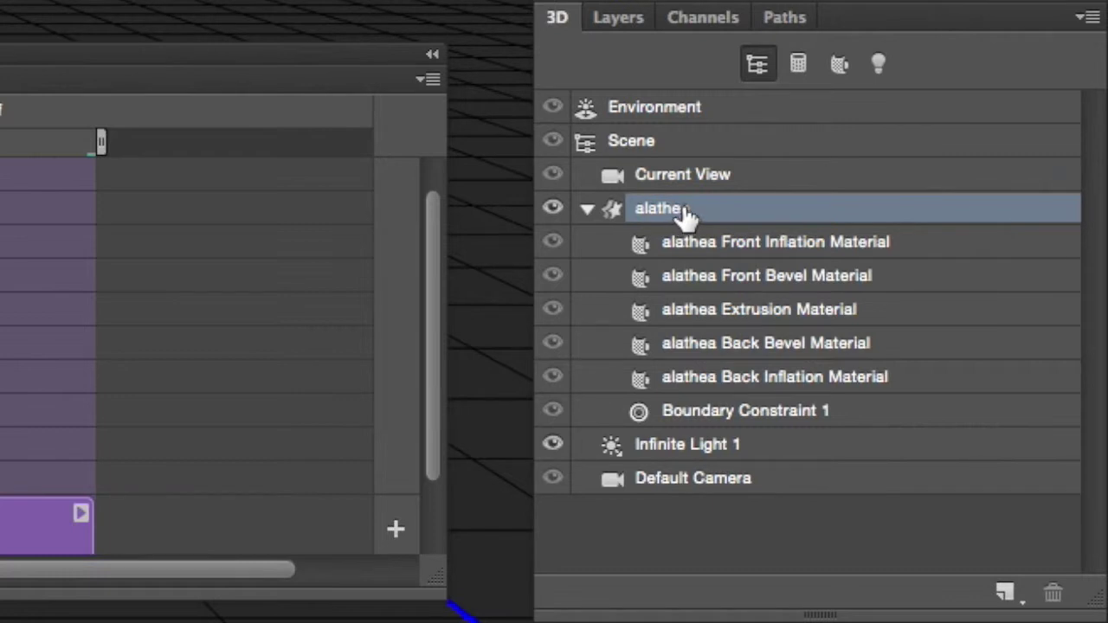
left_click(663, 149)
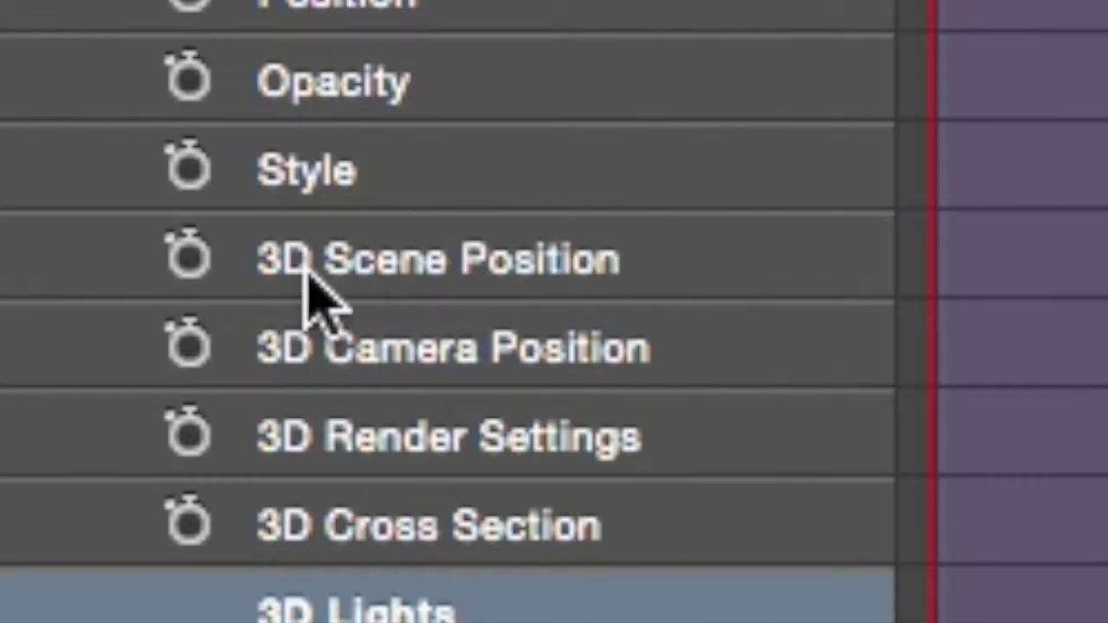
Add a 3D Scene Position keyframe, move it to about 00:25, and set the playhead near 03:00.
left_click(183, 258)
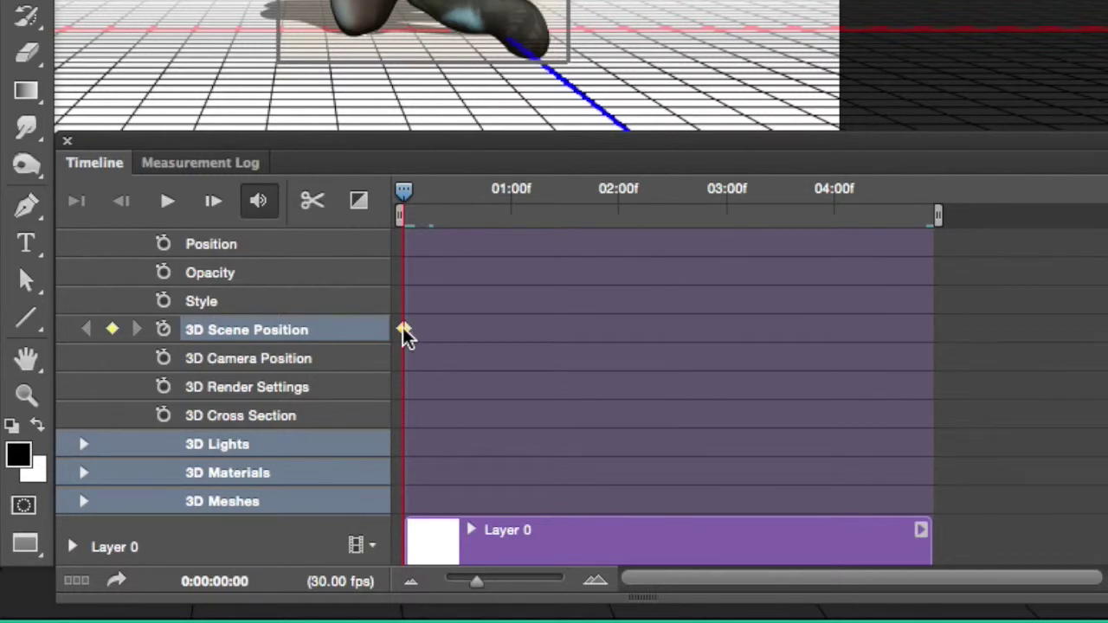
left_click_drag(404, 329, 493, 329)
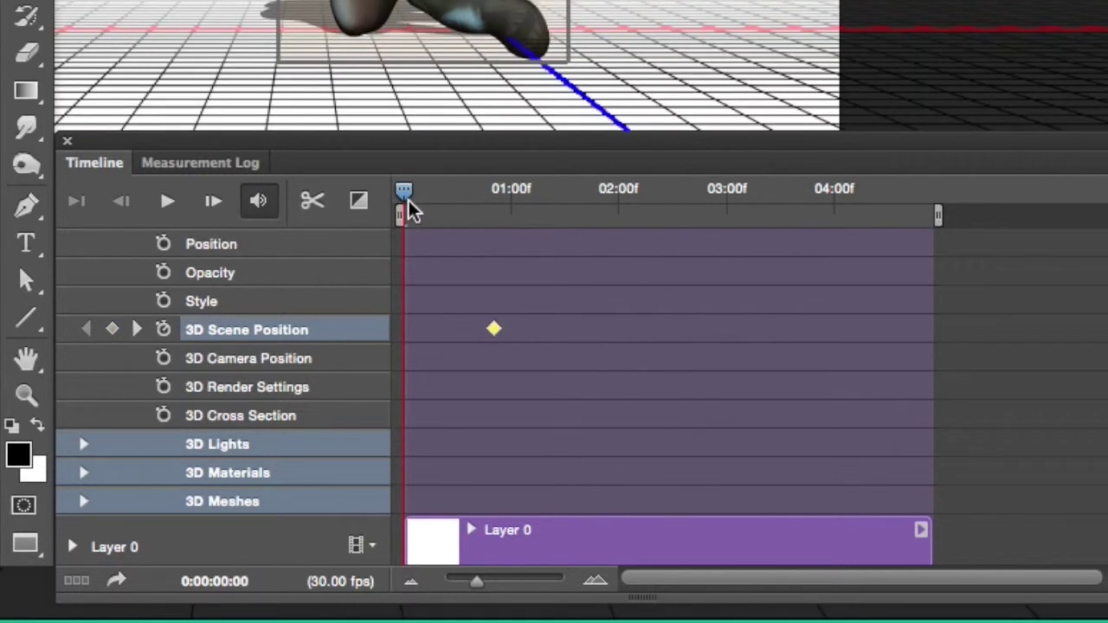
left_click(536, 188)
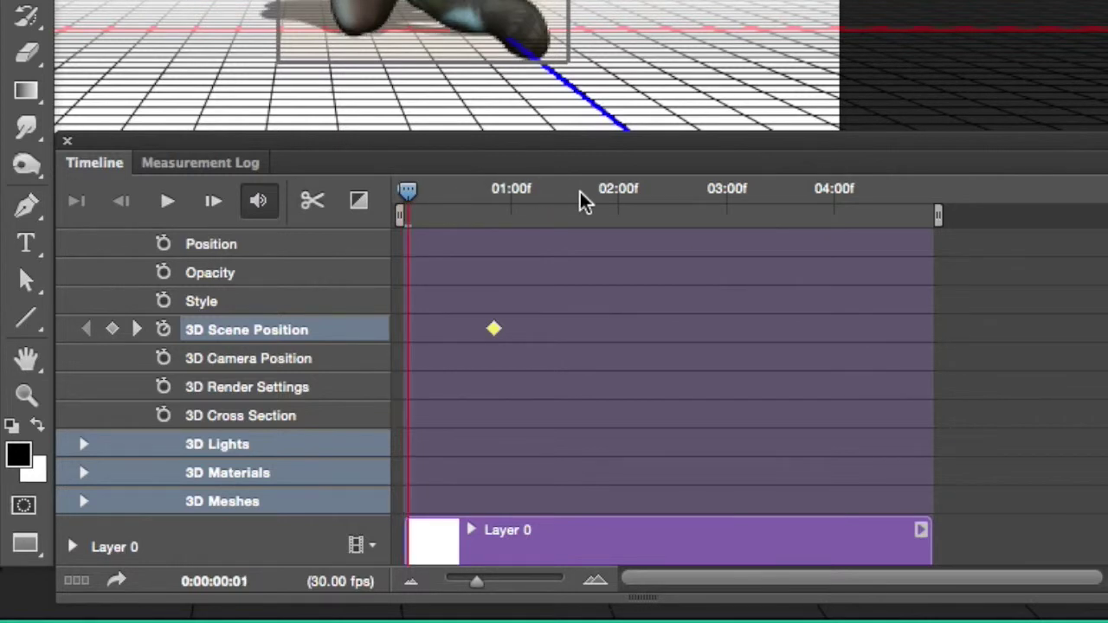
left_click(712, 192)
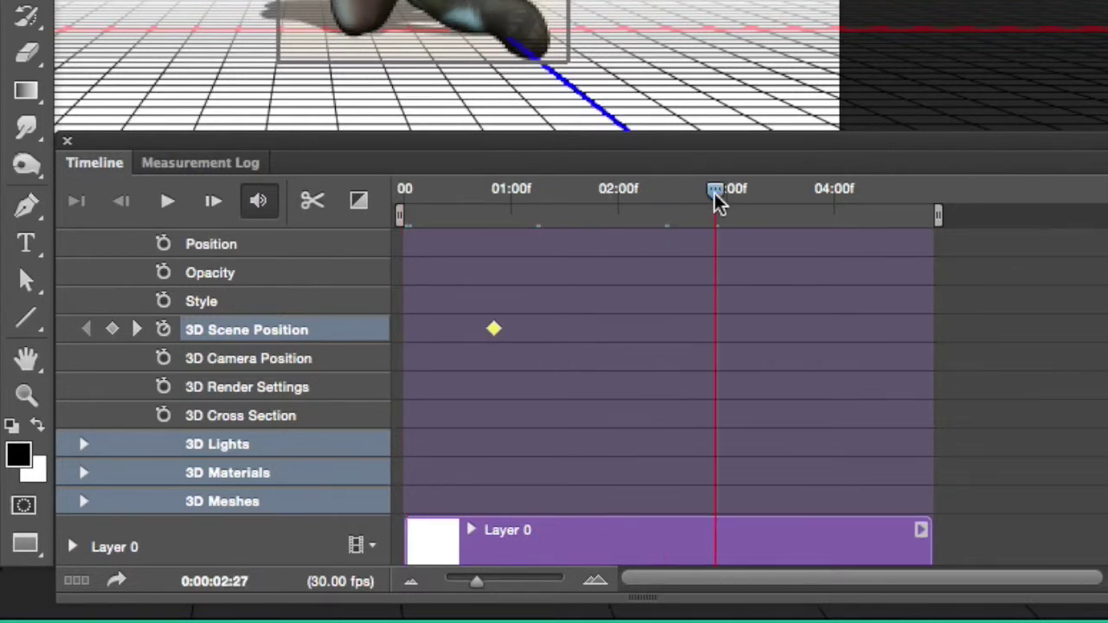
left_click_drag(720, 191, 712, 165)
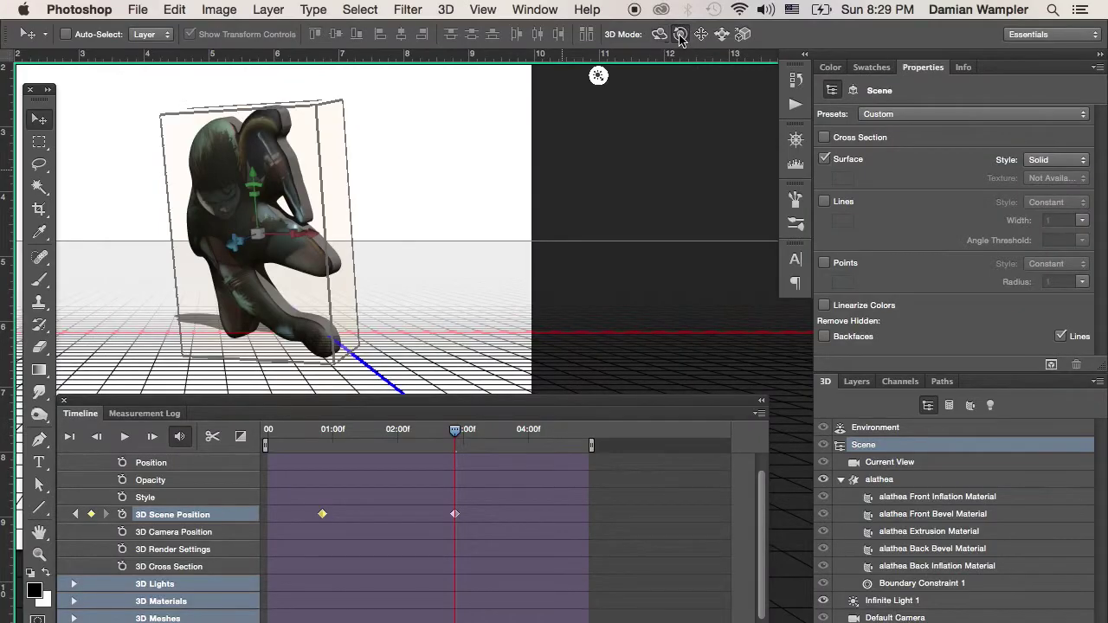
Orbit the figure to a new angle and pan it across the canvas toward the camera.
left_click_drag(664, 221, 678, 193)
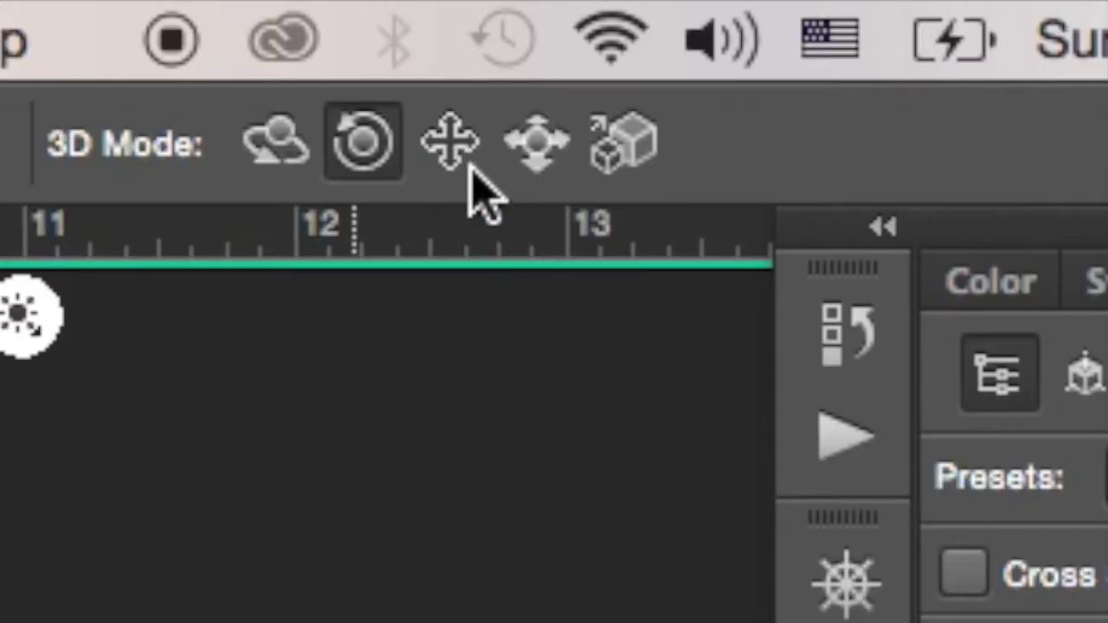
left_click(447, 146)
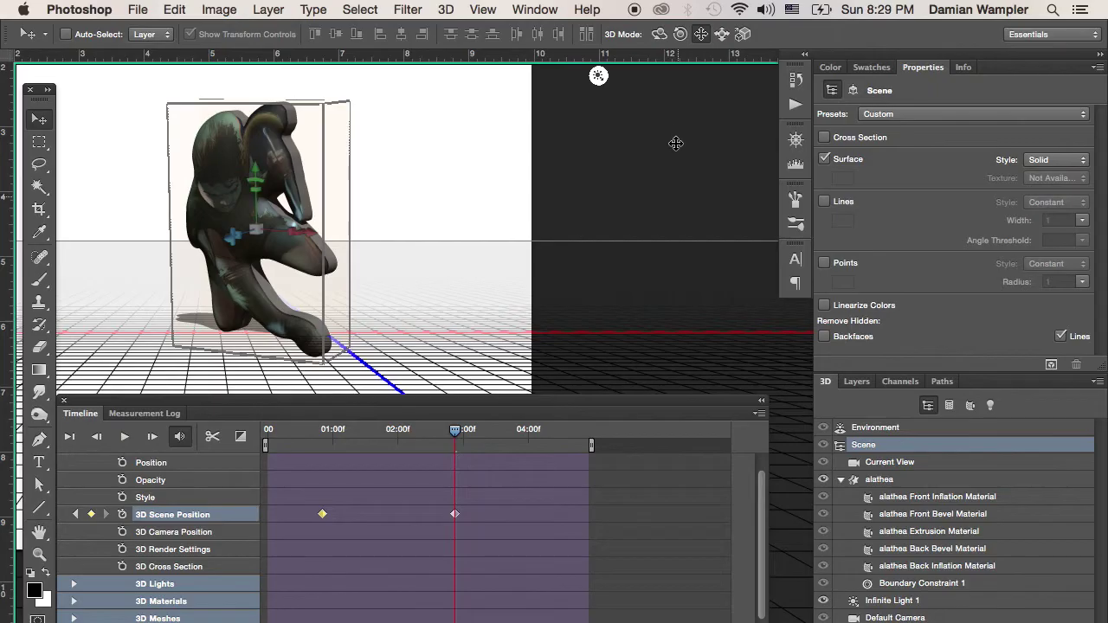
left_click_drag(673, 148, 649, 315)
left_click(723, 34)
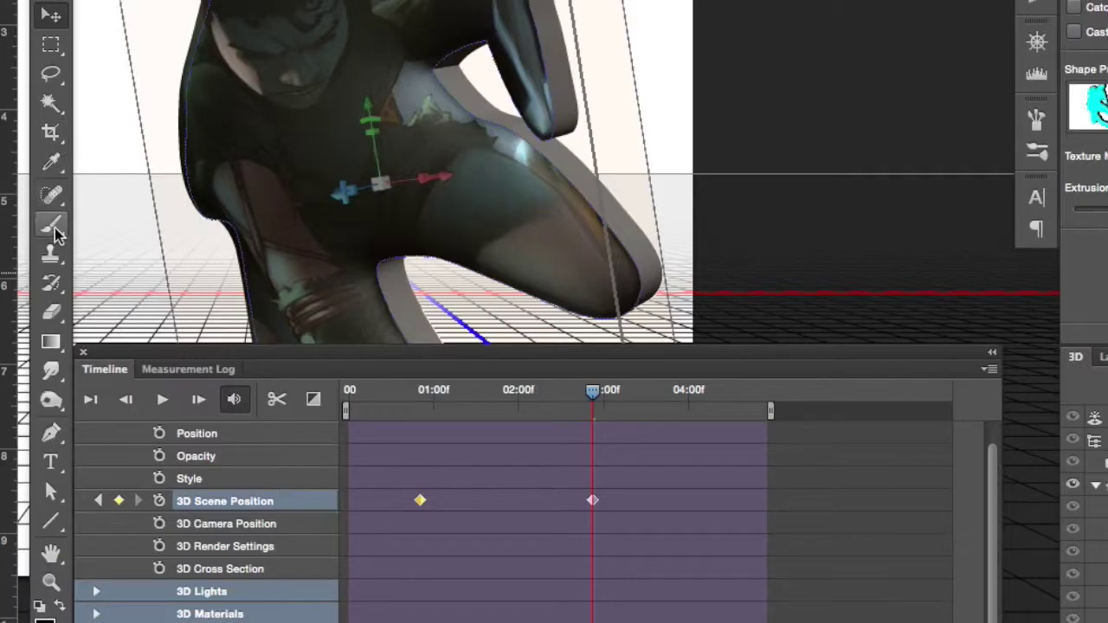
Switch to the Rectangular Marquee tool so the 3D grid and axis overlays disappear.
left_click(52, 225)
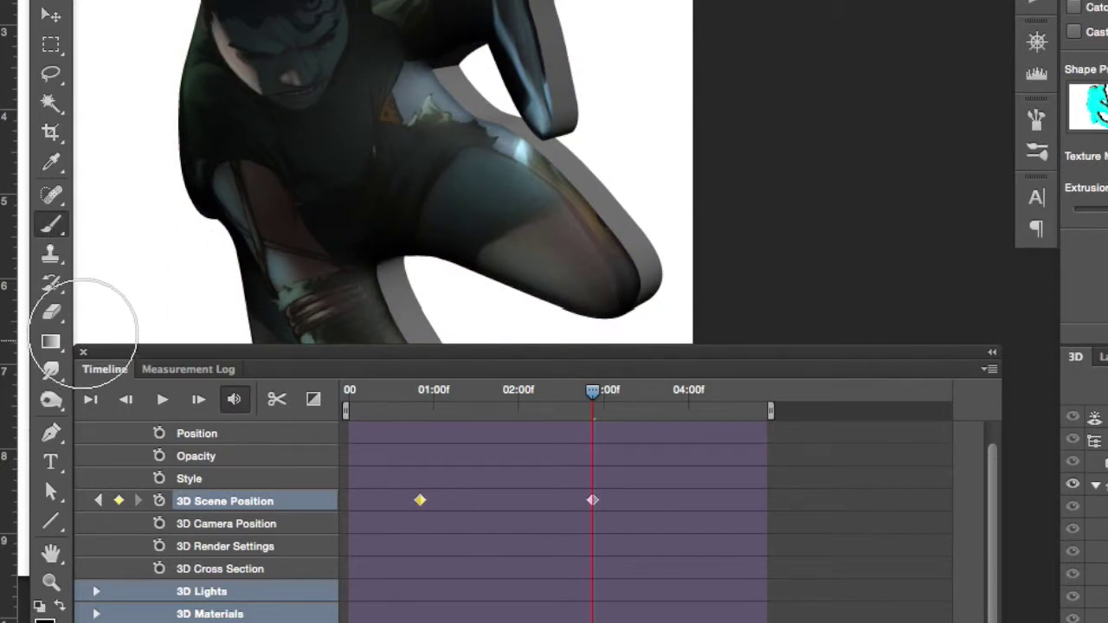
left_click(51, 370)
left_click(50, 431)
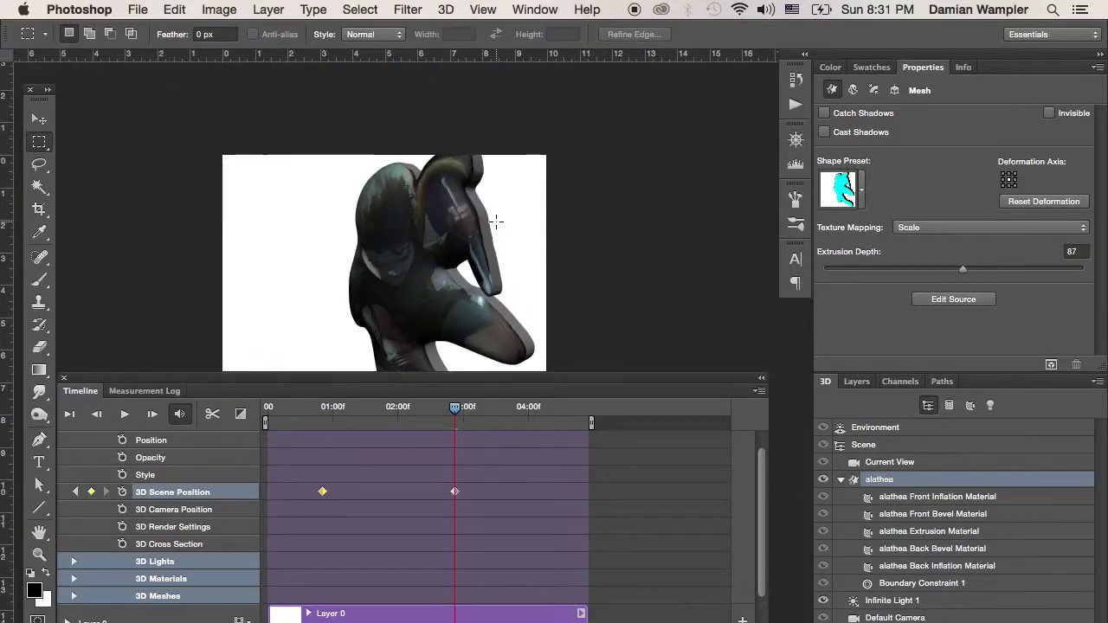
Reframe the canvas view and play the animation from the start.
left_click_drag(616, 214, 578, 185)
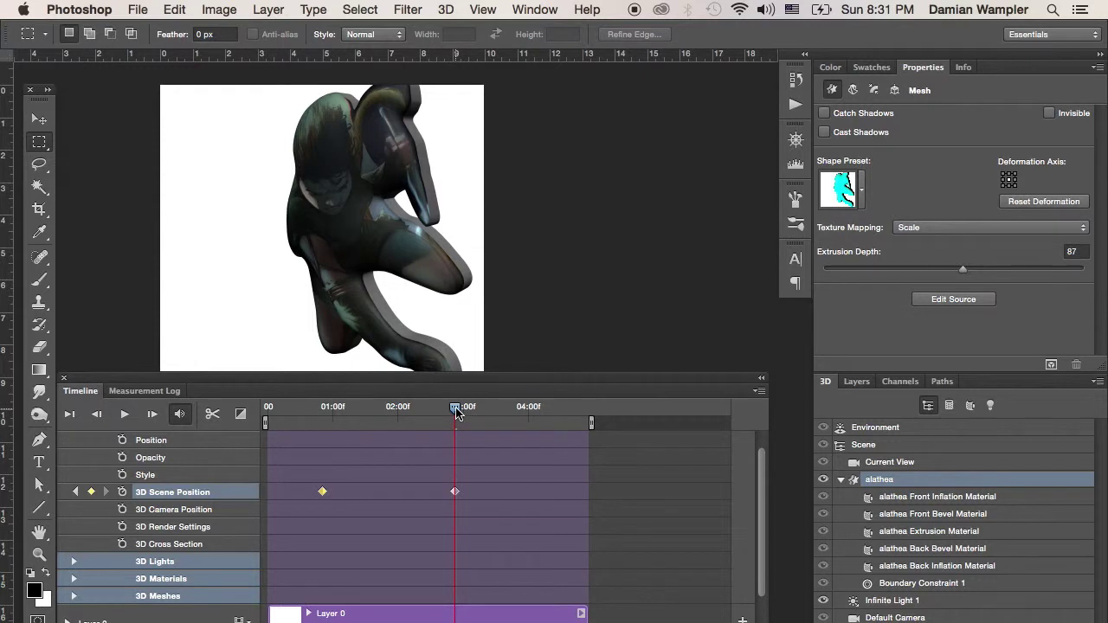
left_click_drag(303, 407, 265, 412)
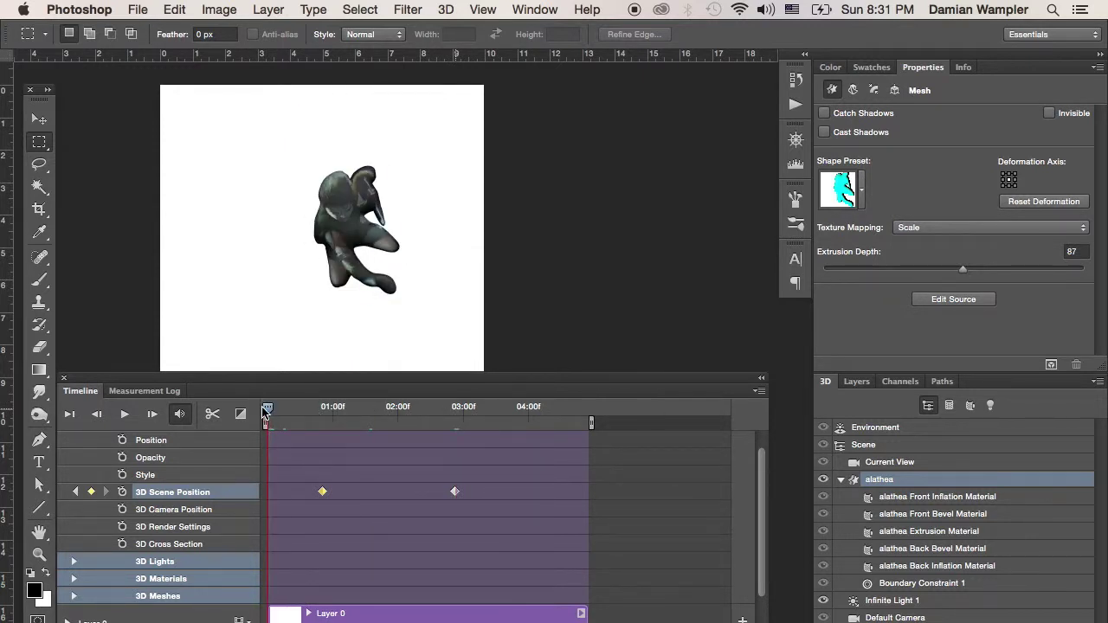
key("space")
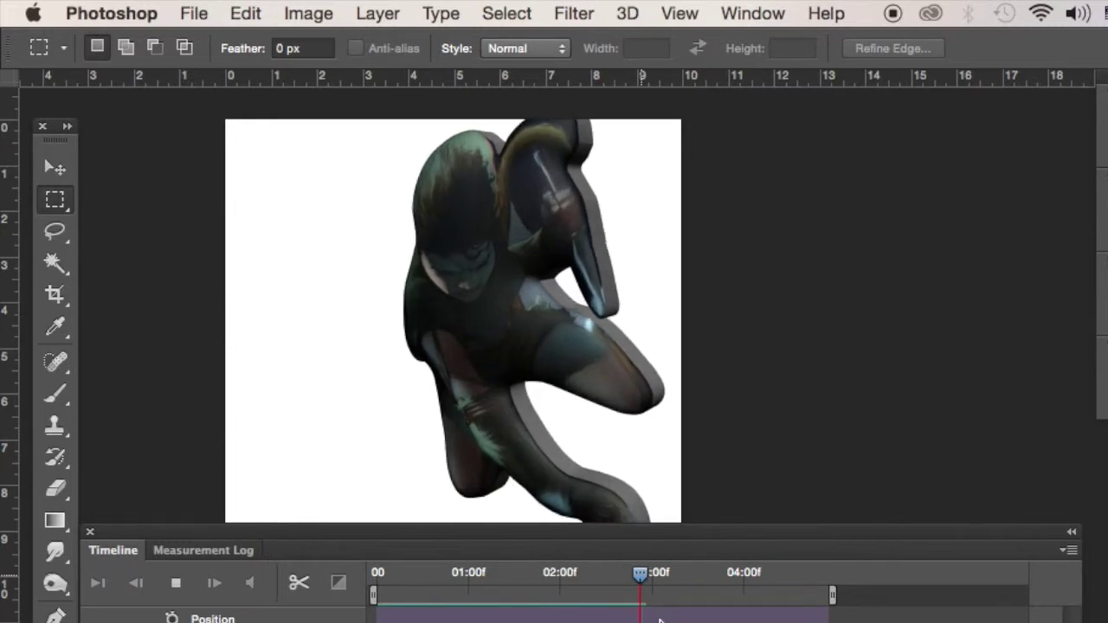
Stop playback, scrub the timeline to check the poses, and show the alathea layer in Layers.
left_click(651, 576)
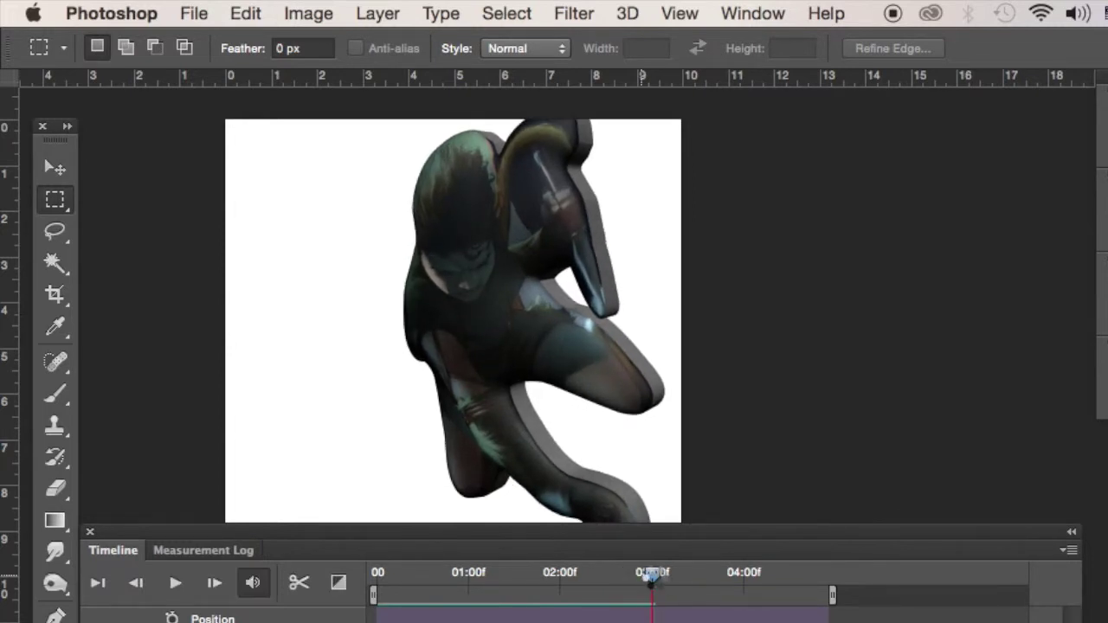
left_click_drag(652, 576, 608, 590)
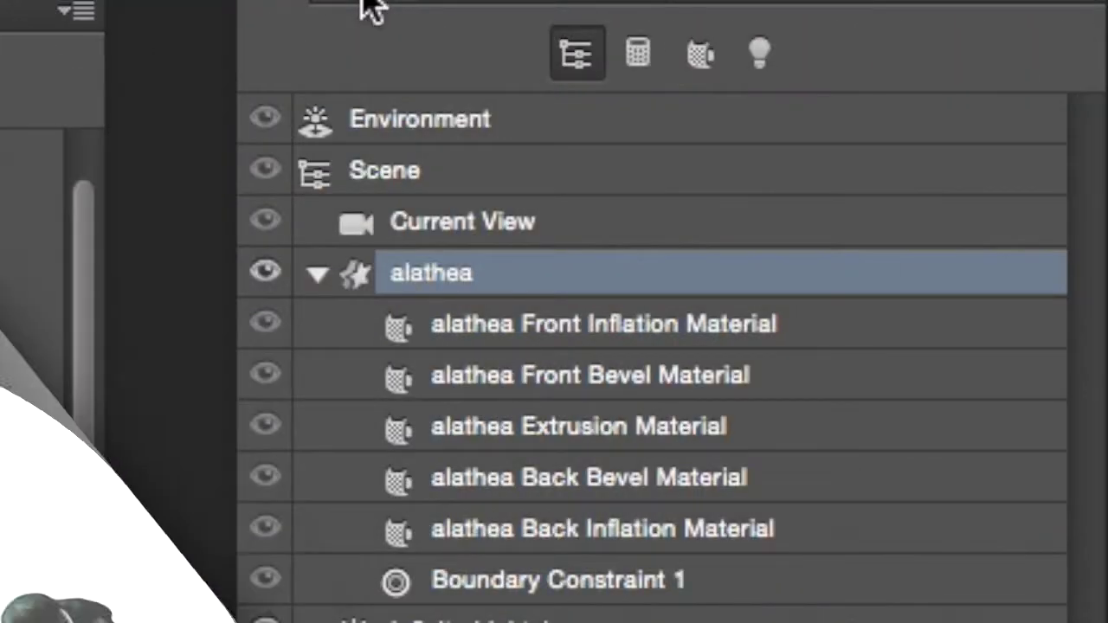
left_click(370, 7)
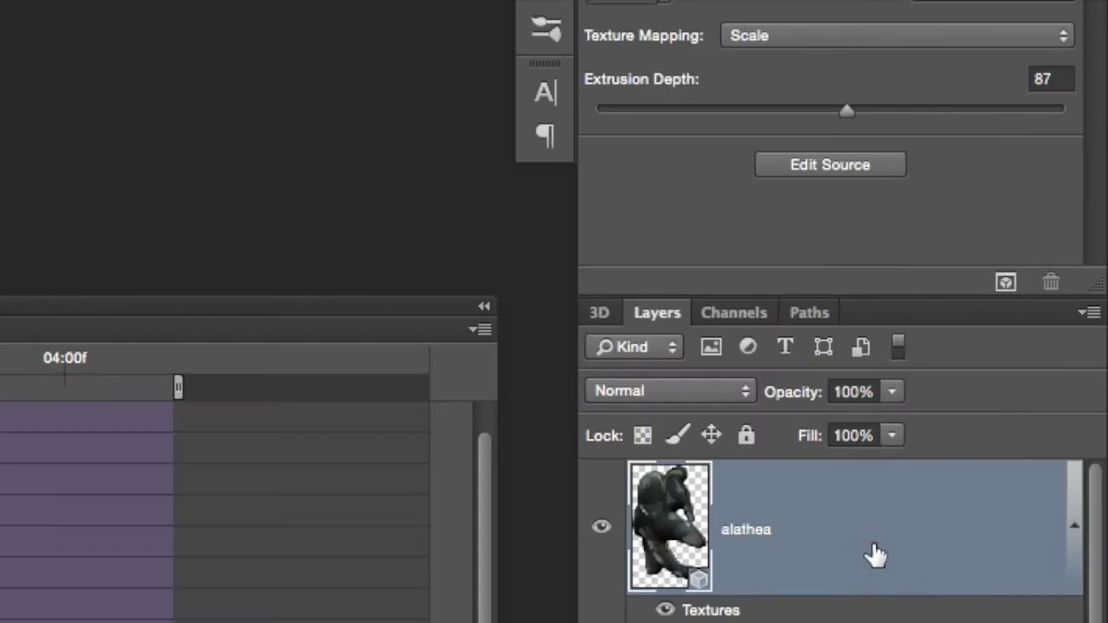
double_click(893, 550)
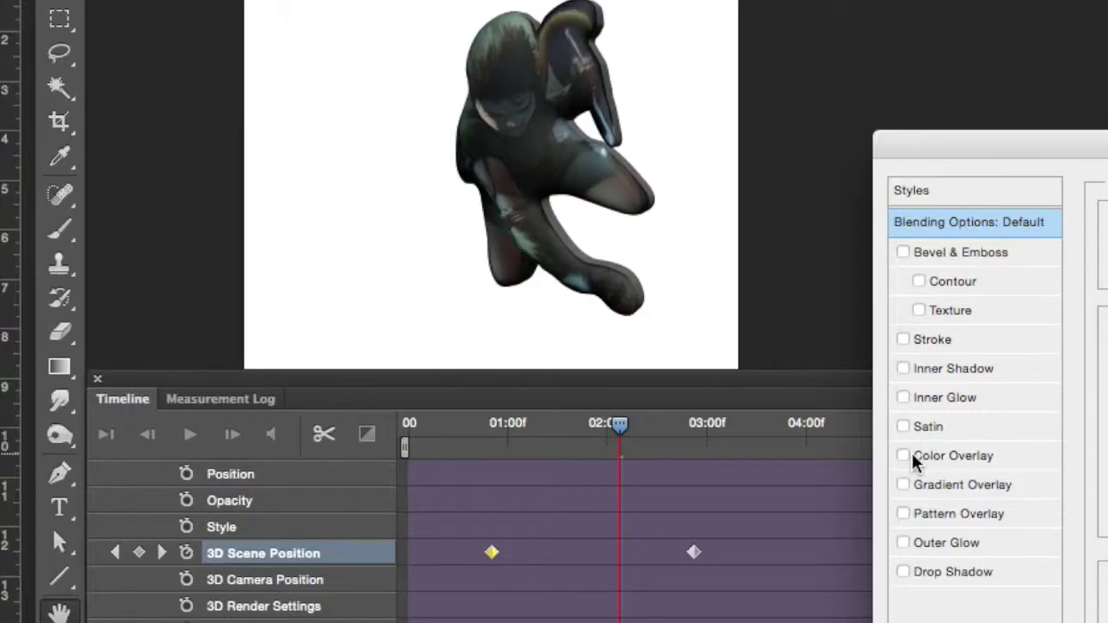
left_click(180, 397)
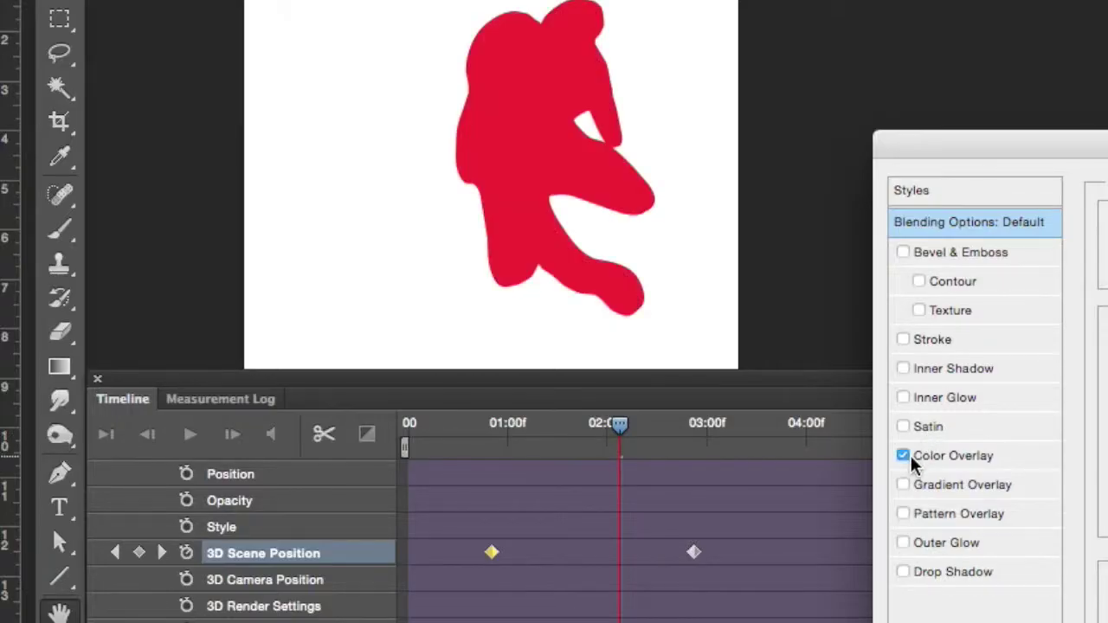
left_click(180, 396)
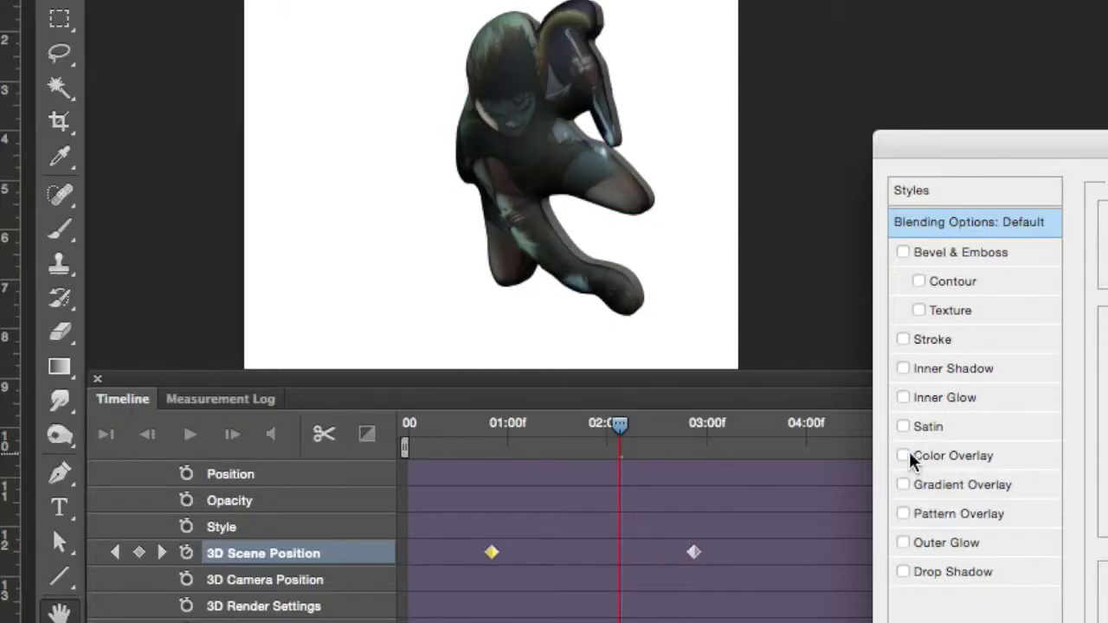
left_click(909, 515)
left_click(916, 516)
key("Return")
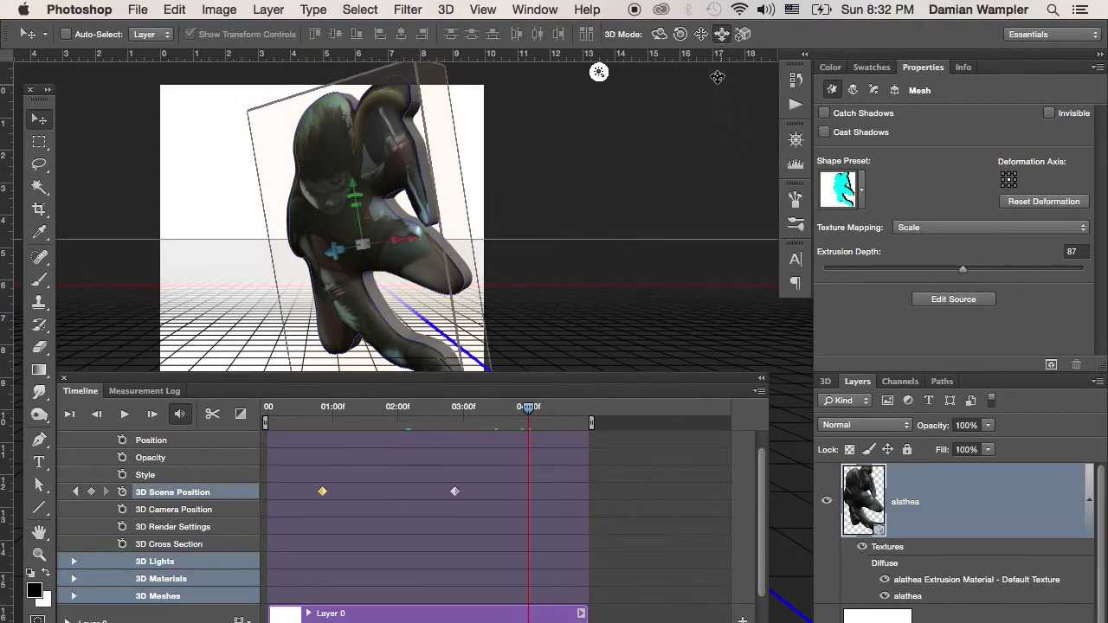
Select the whole 3D Scene in the 3D panel's scene tree.
left_click(825, 381)
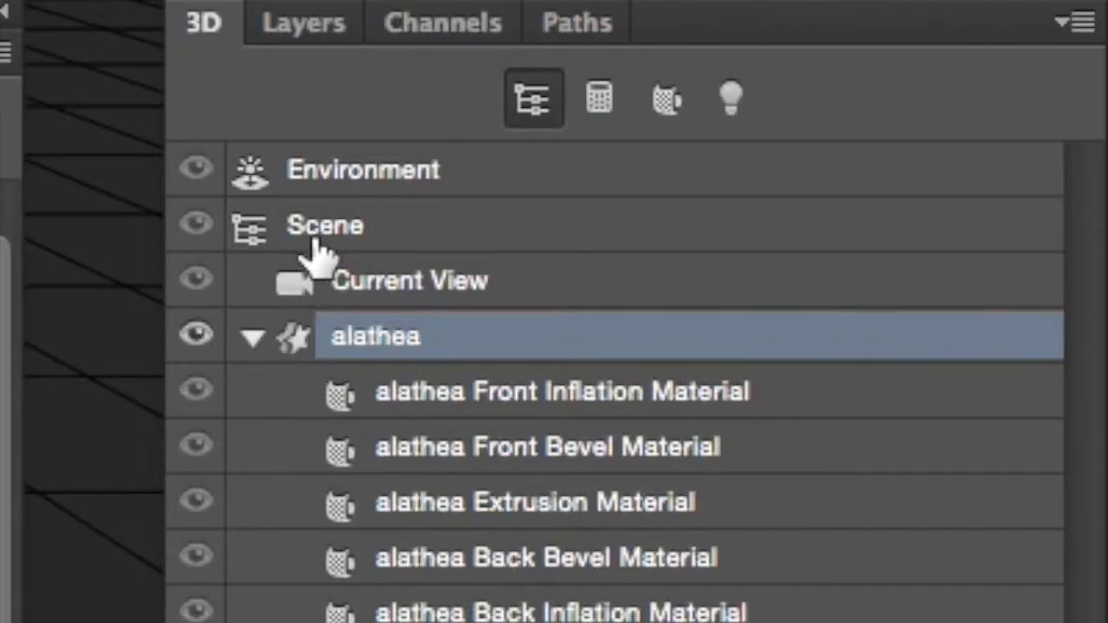
left_click(865, 446)
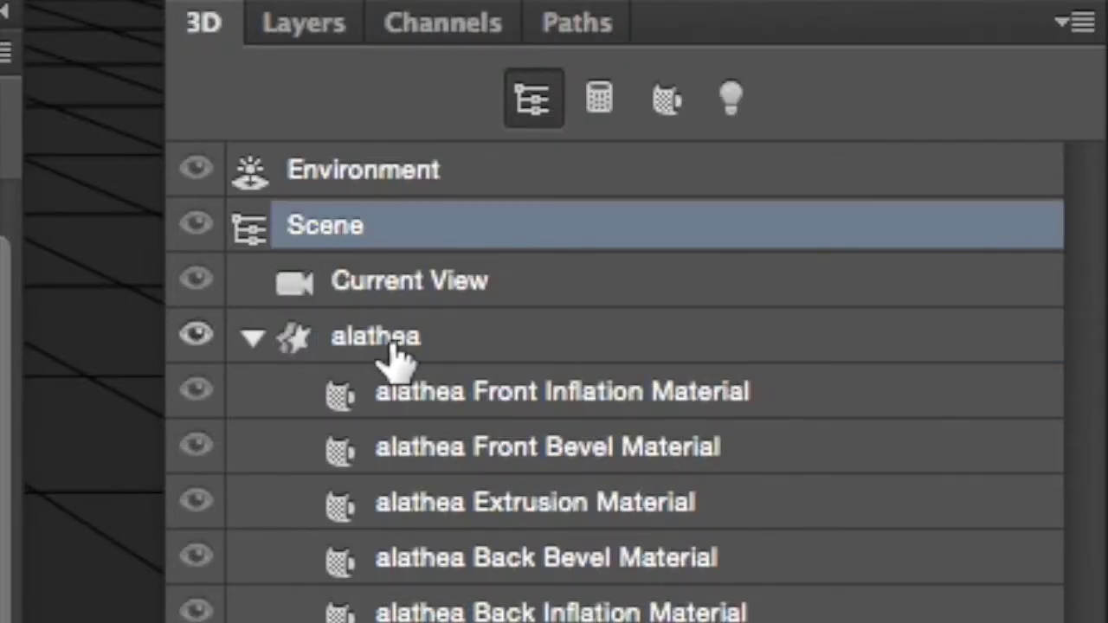
left_click(391, 347)
left_click(339, 230)
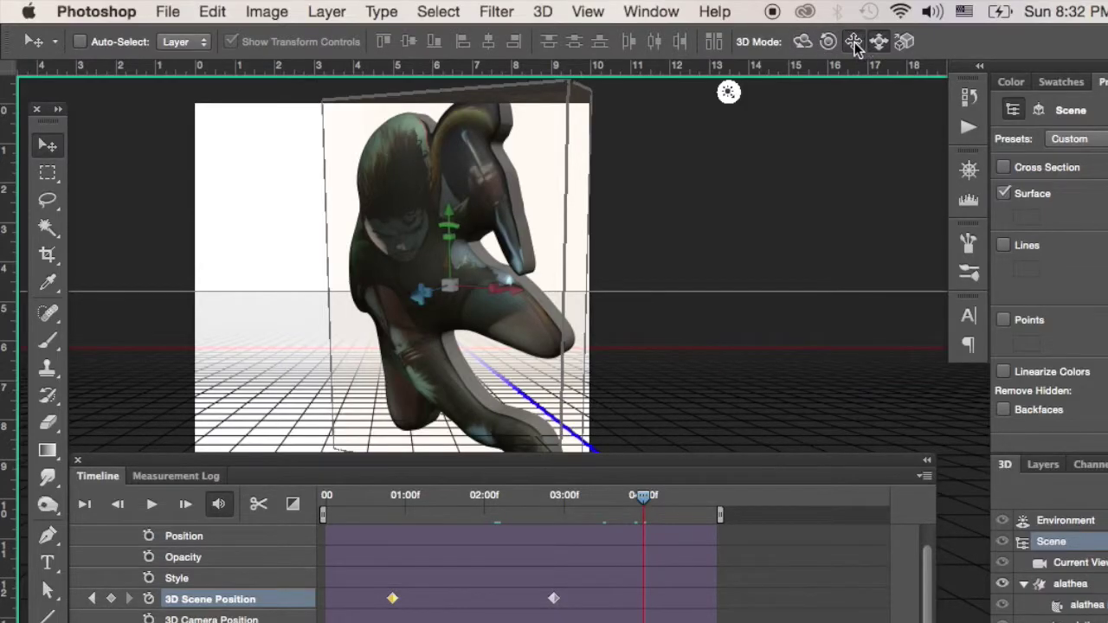
At 04:00, pan the figure left and rotate it to its final angle.
left_click_drag(831, 270, 774, 274)
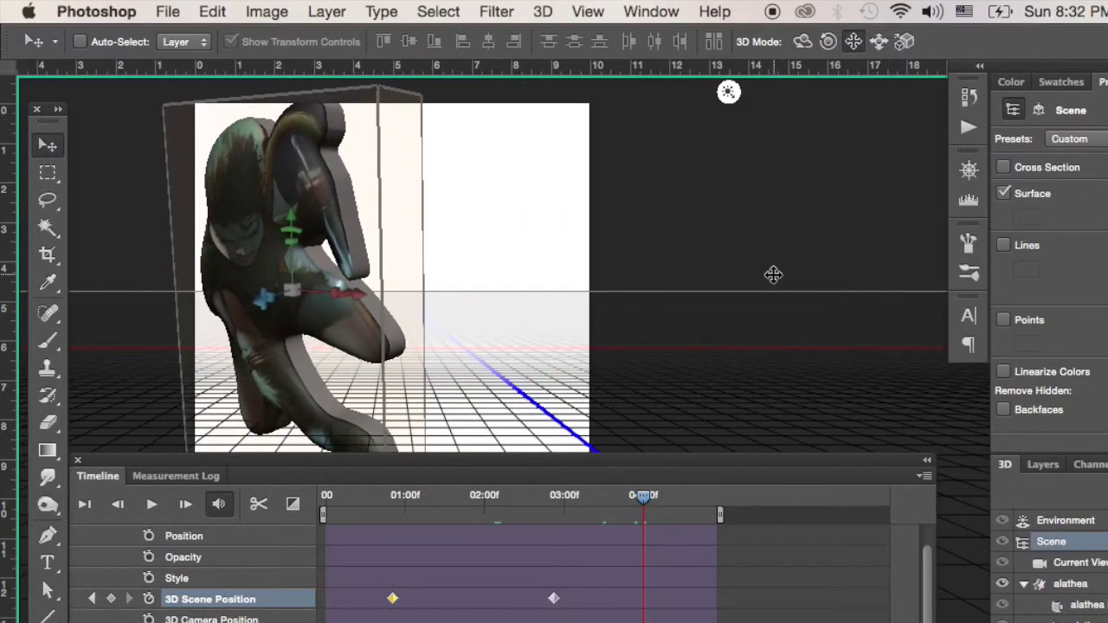
left_click(803, 41)
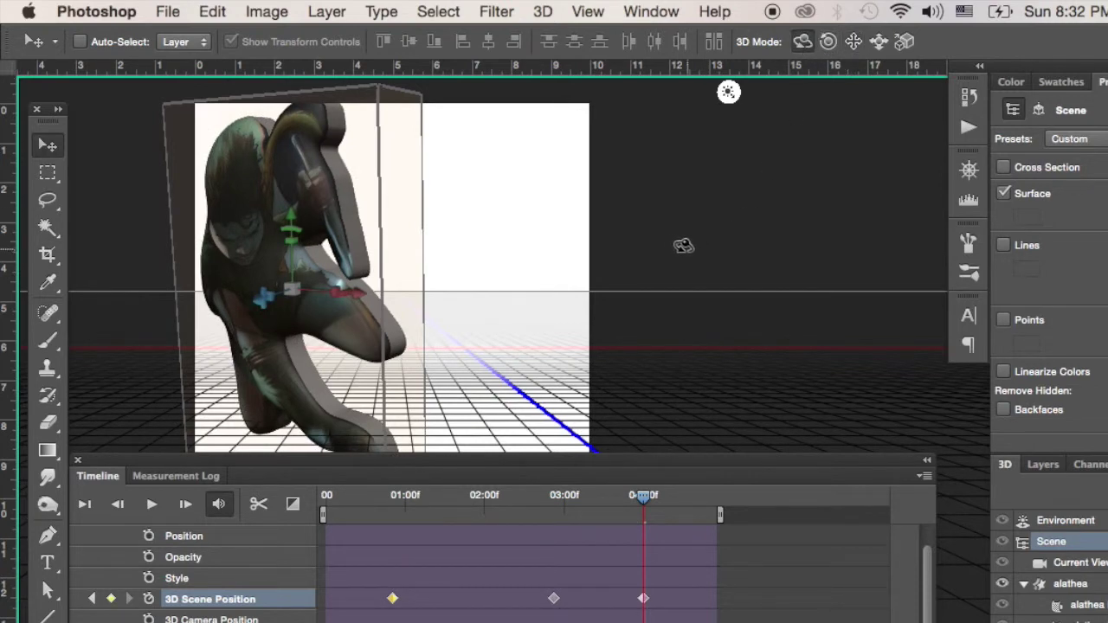
left_click_drag(683, 246, 816, 199)
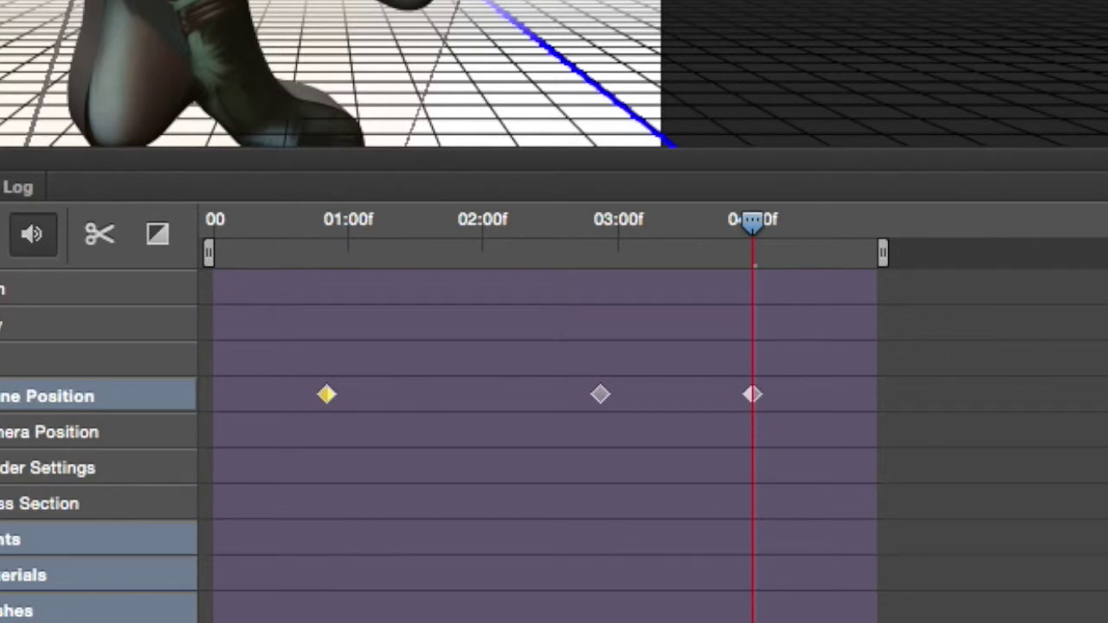
Hide the 3D overlays with the Rectangular Marquee tool and play the animation from 02:00.
left_click(39, 146)
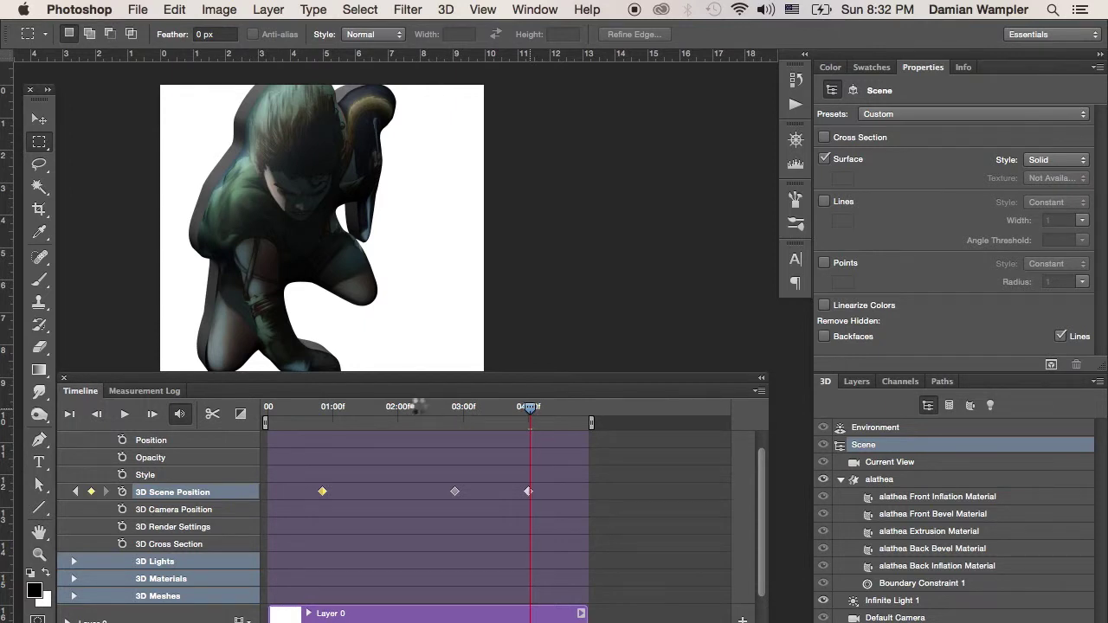
left_click(416, 406)
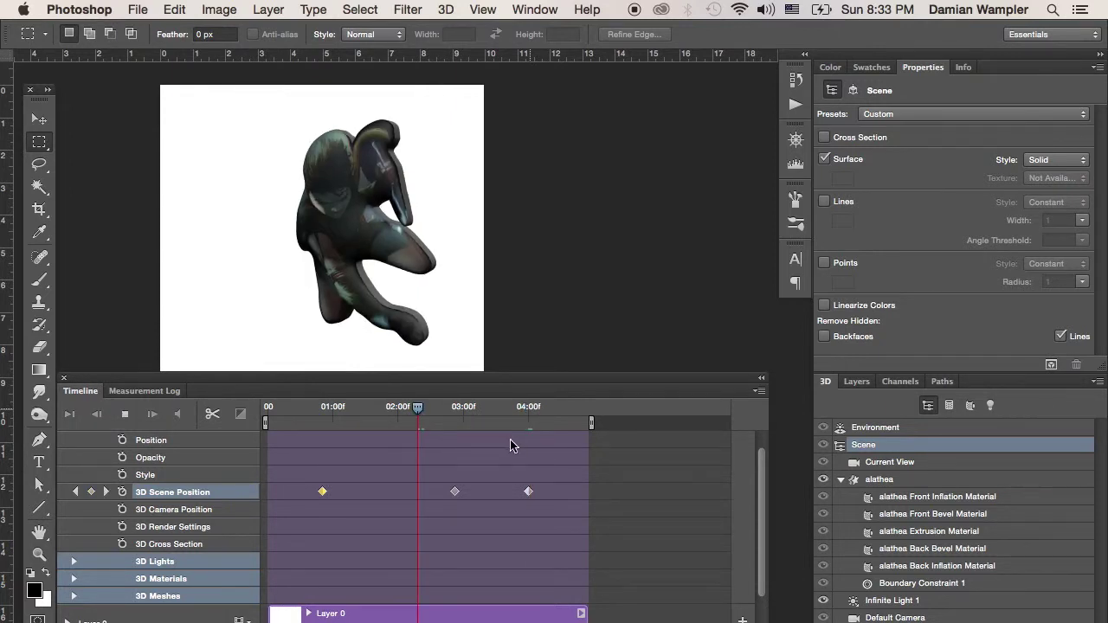
key("space")
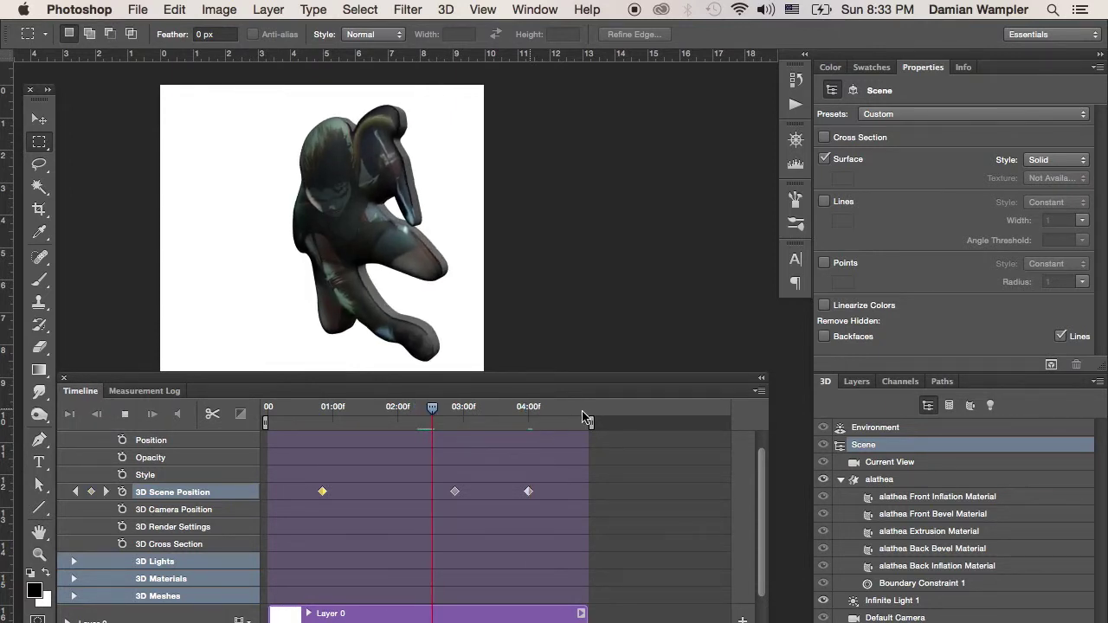